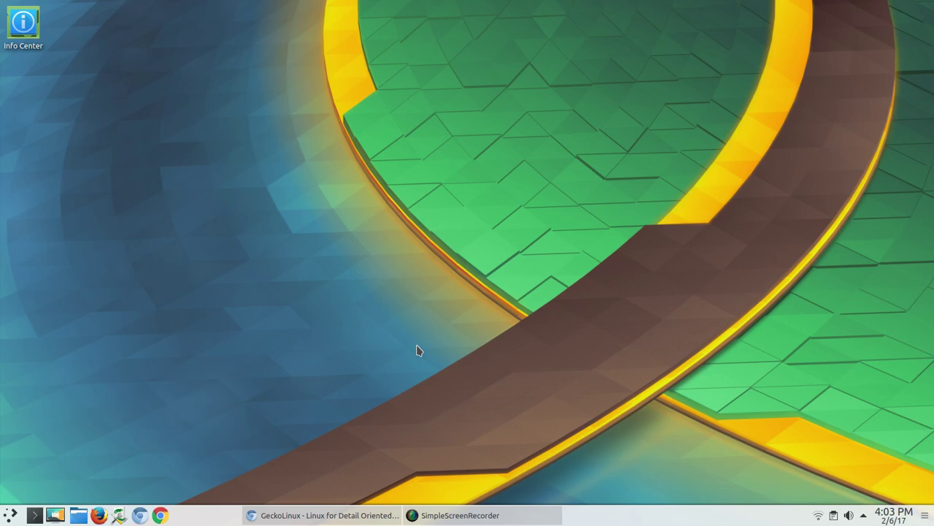
Bring up the GeckoLinux website and look through its description and the Static, Rolling and NEXT edition downloads
left_click(365, 515)
scroll(742, 294, "up", 5)
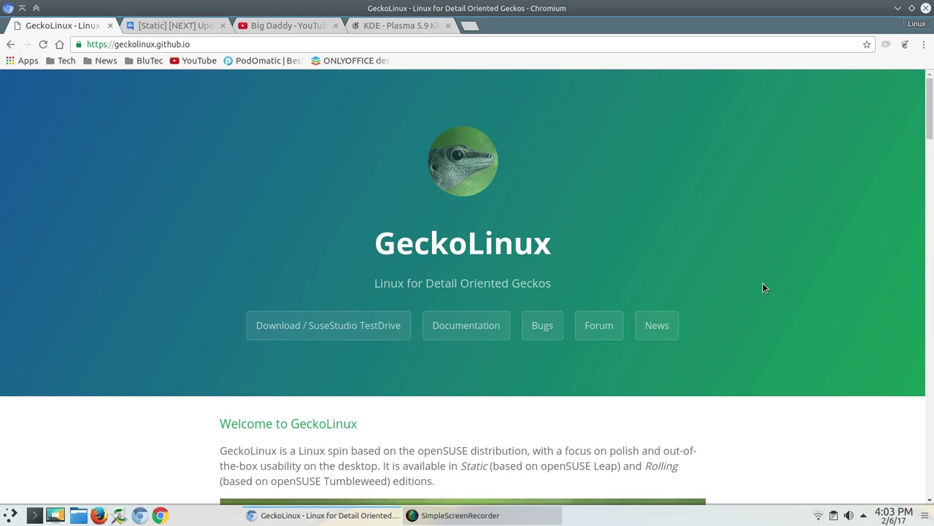
scroll(763, 288, "down", 10)
scroll(755, 289, "down", 15)
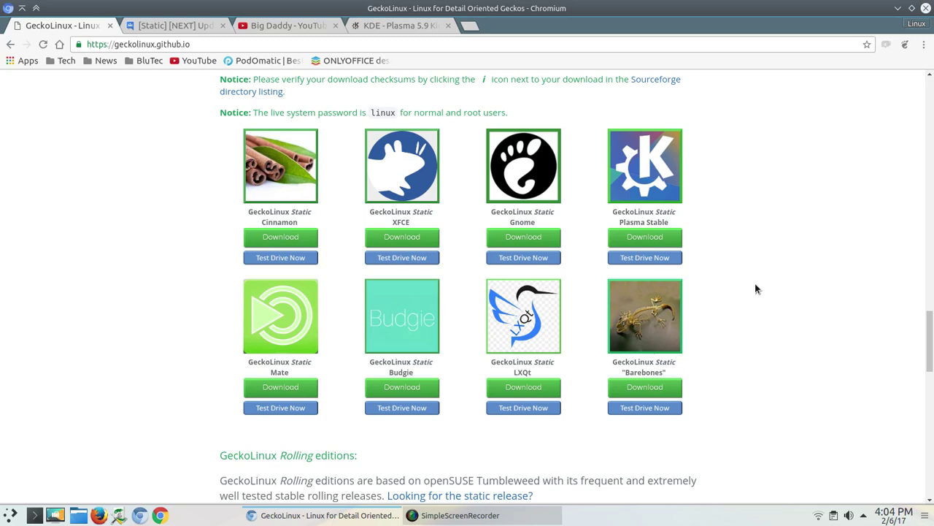
scroll(747, 263, "up", 3)
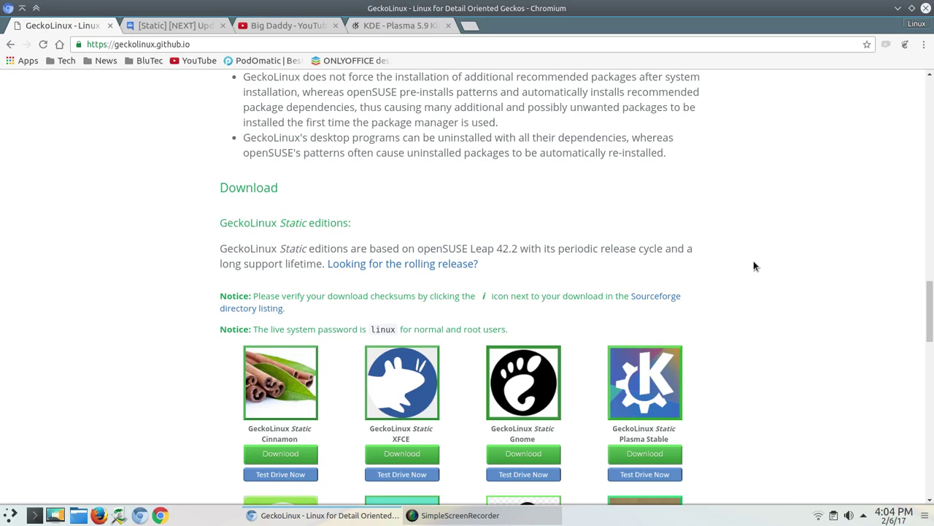
scroll(755, 264, "down", 10)
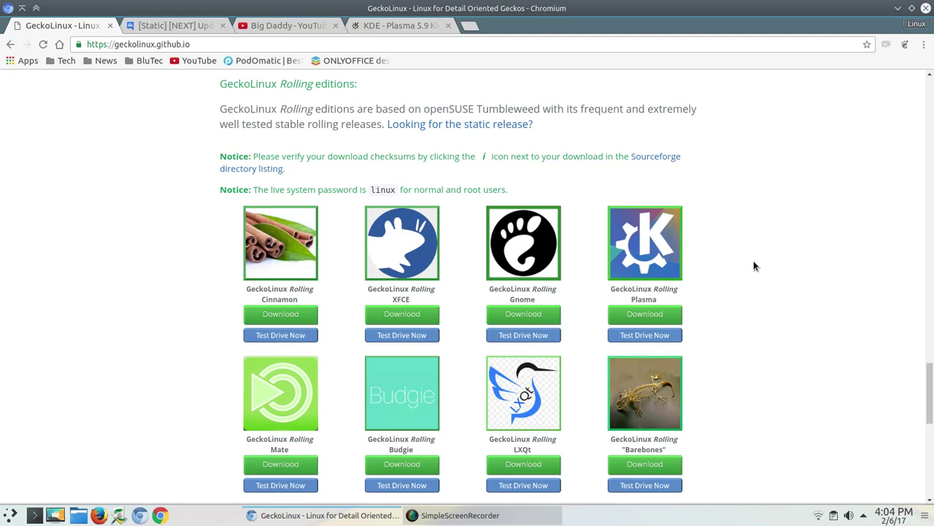
scroll(755, 265, "down", 3)
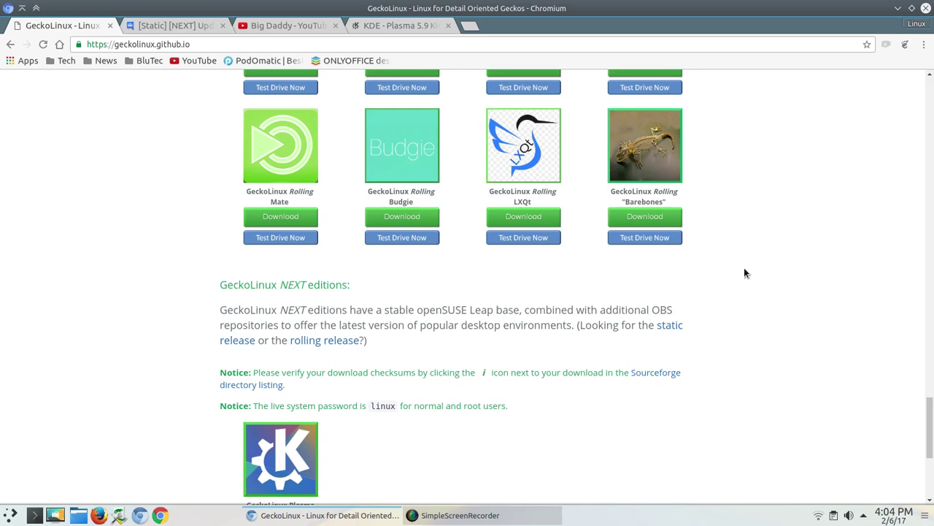
scroll(744, 273, "down", 5)
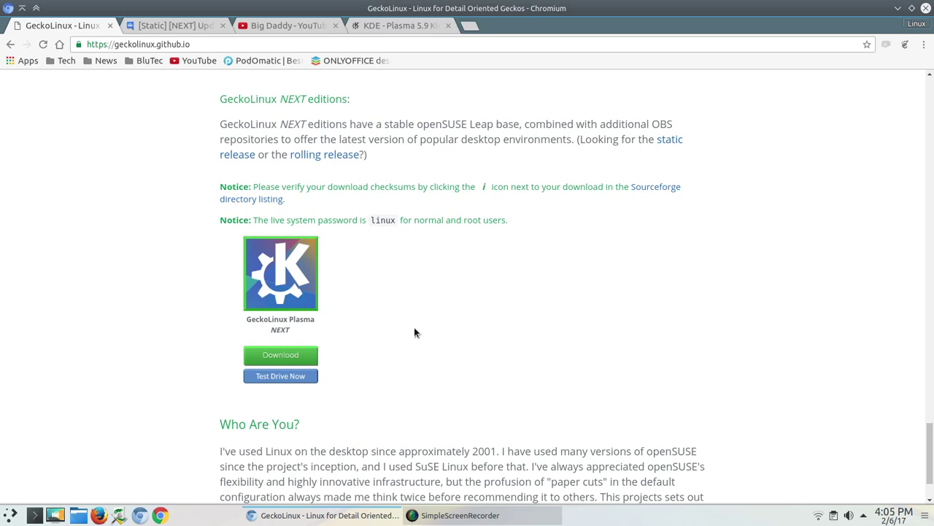
Read the Google Groups announcement about the GeckoLinux NEXT update to Leap 42.2 with Plasma 5.9, and close its page
left_click(195, 28)
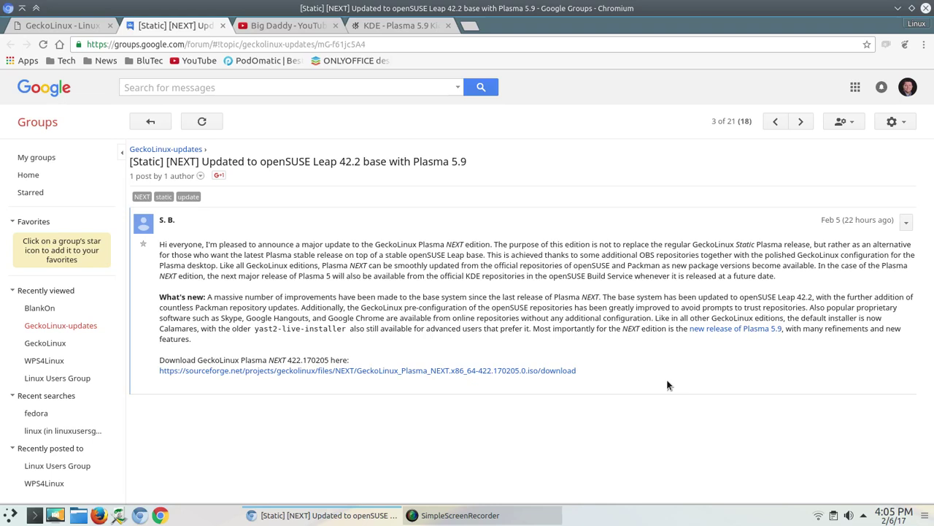
left_click(223, 26)
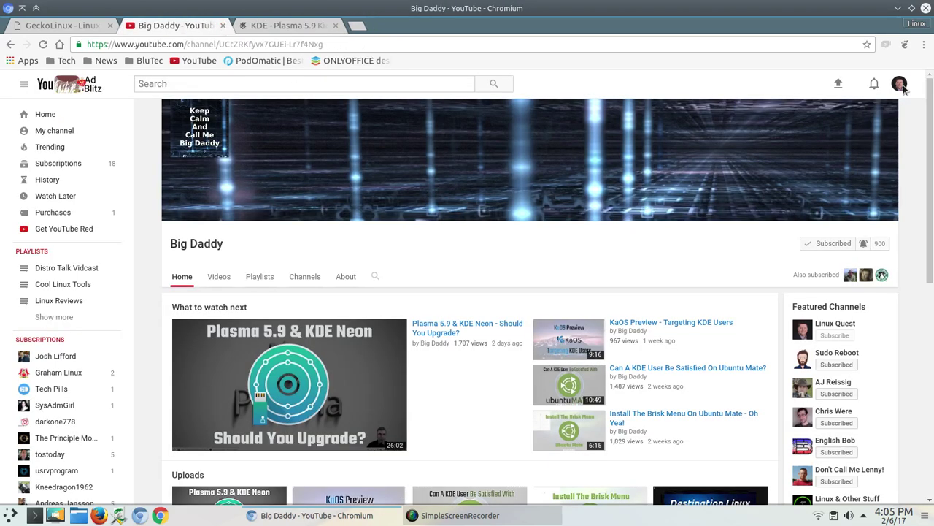
Minimize and restore the browser window, and look over the Big Daddy YouTube channel's featured videos and uploads
left_click(898, 8)
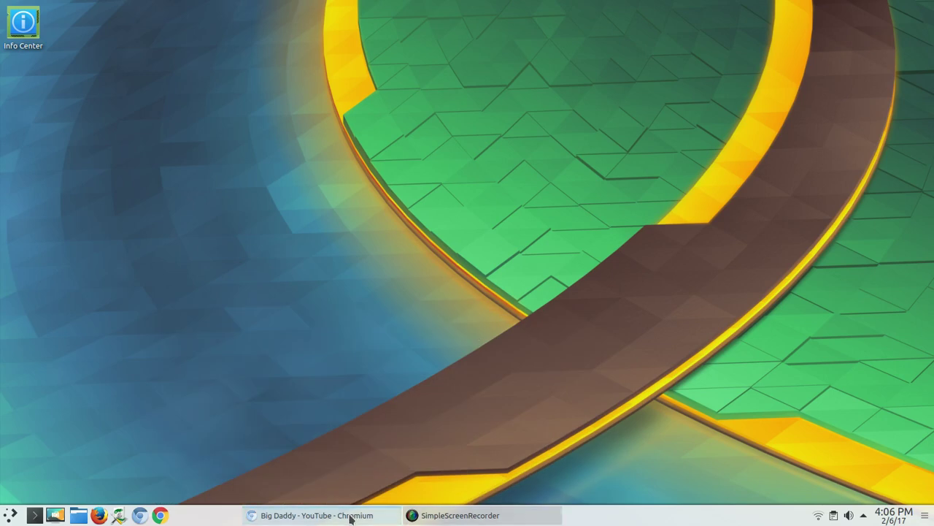
mouse_move(338, 518)
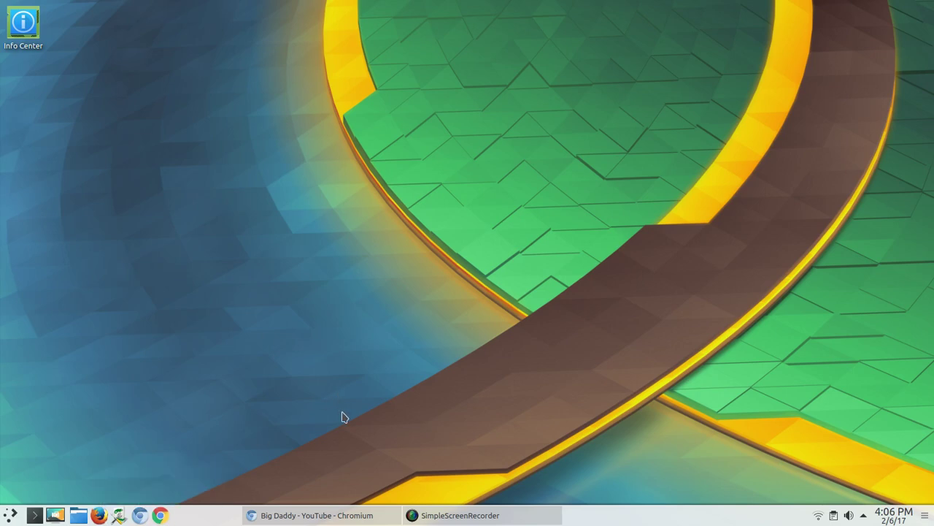
left_click(344, 520)
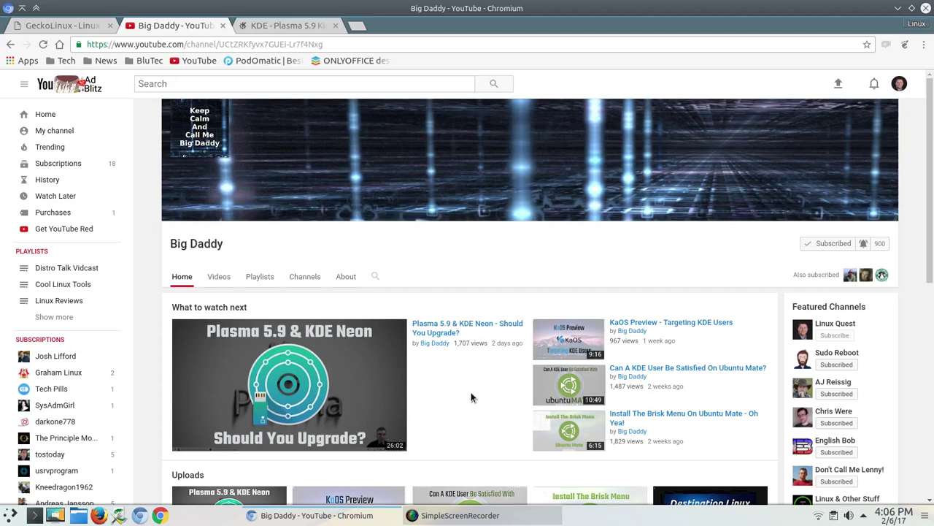
scroll(471, 397, "down", 2)
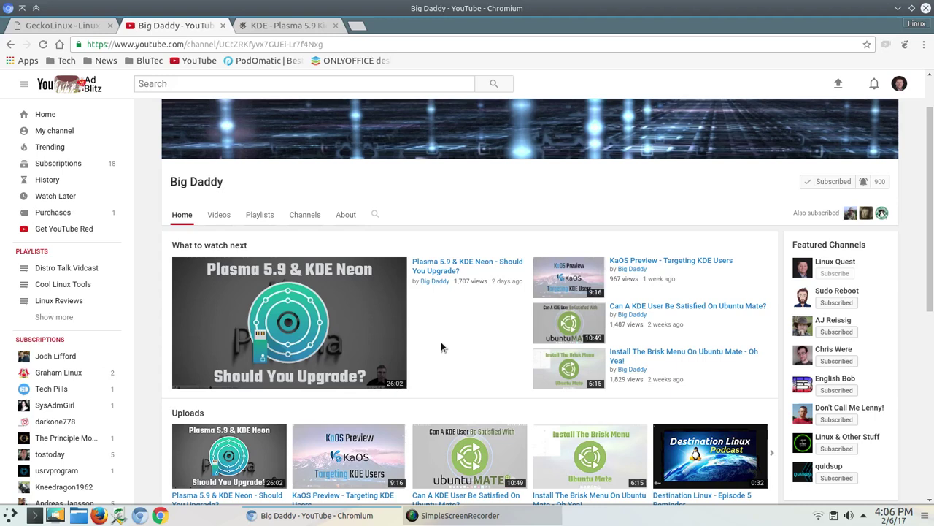
Go to KDE's Plasma 5.9 announcement page and play its embedded video in full screen
left_click(301, 28)
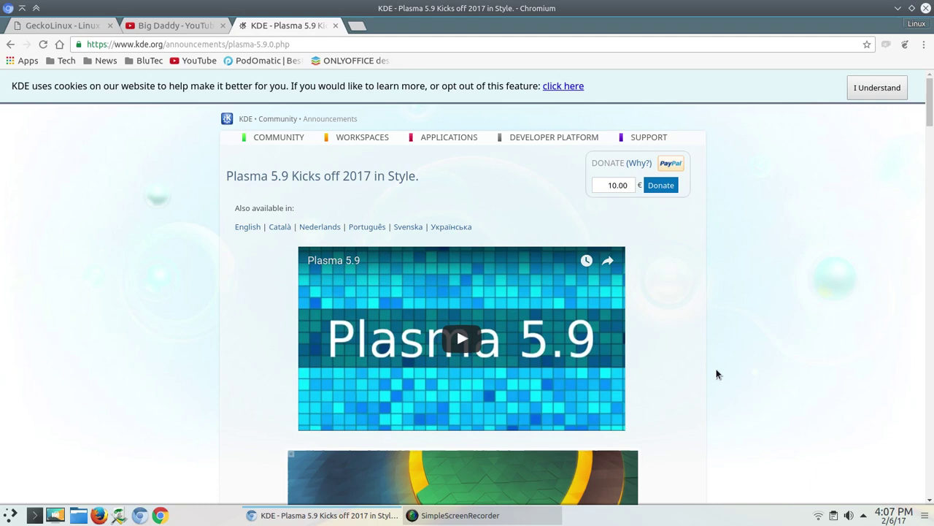
left_click(462, 341)
left_click(609, 420)
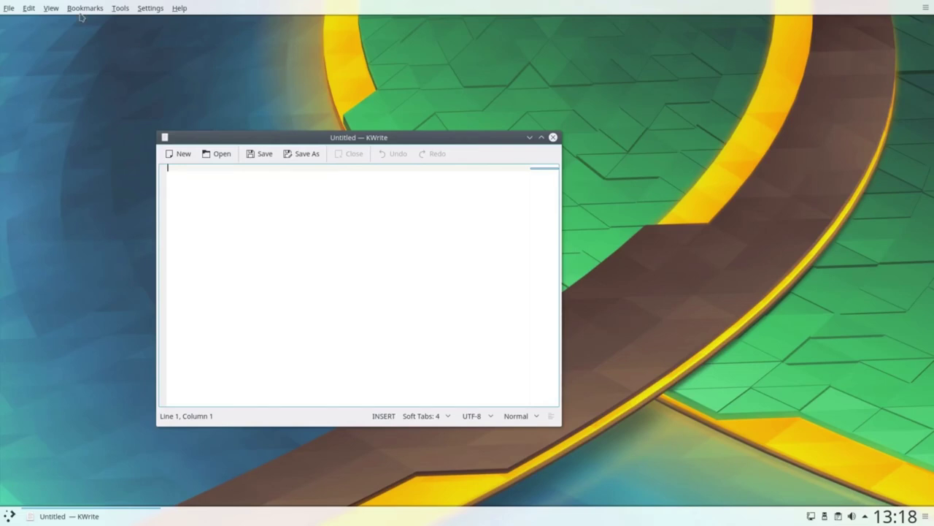
Explore KWrite's commands through the desktop's global menu bar and the window's title-bar menu, leaving the document unedited
left_click(51, 8)
left_click(70, 238)
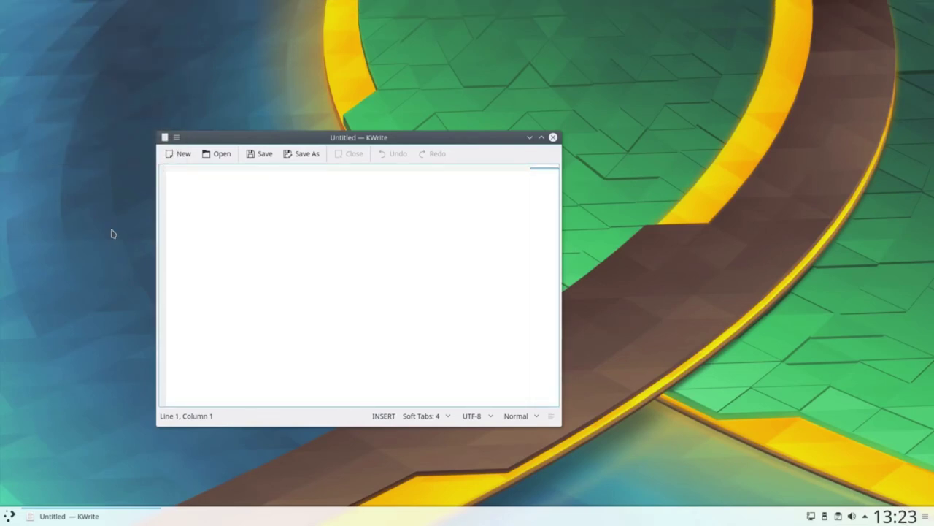
left_click(176, 137)
mouse_move(181, 150)
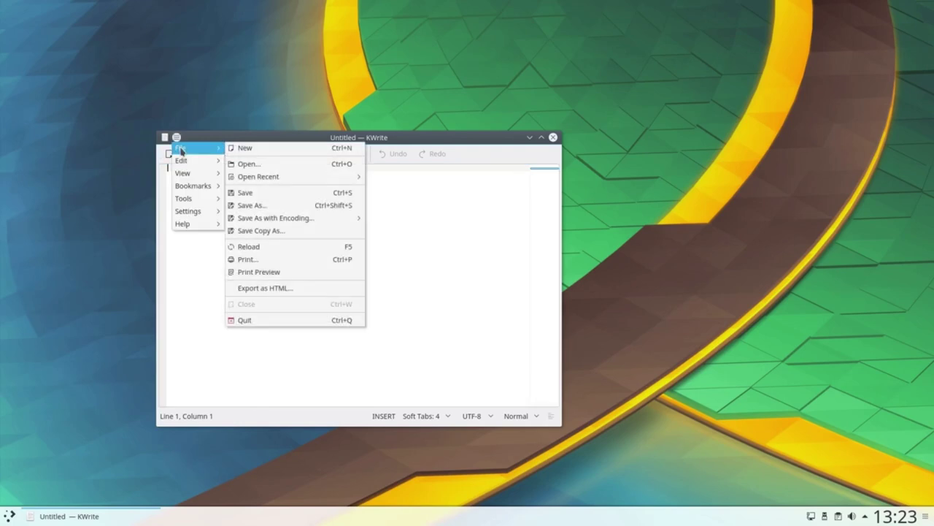
key("Escape")
key("Escape")
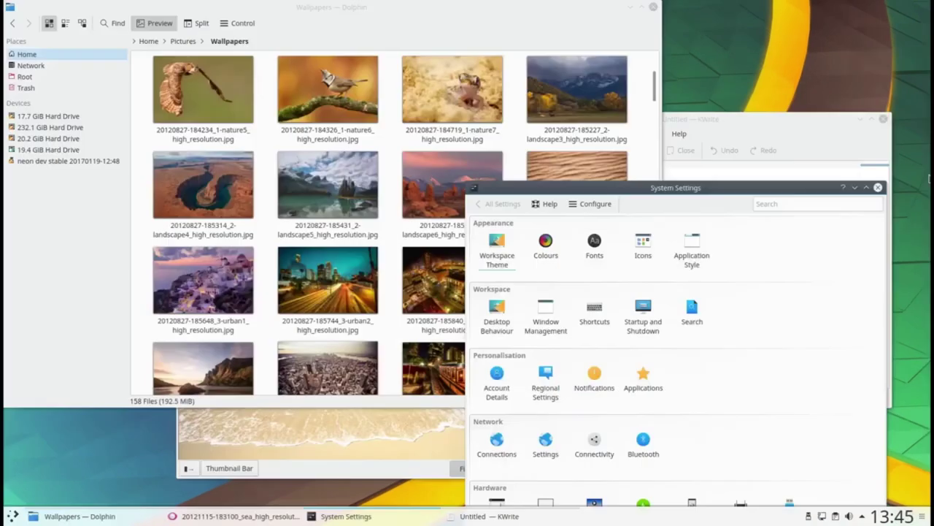
Switch among the open windows in taskbar order: Gwenview, Dolphin, System Settings and KWrite
key("super+2")
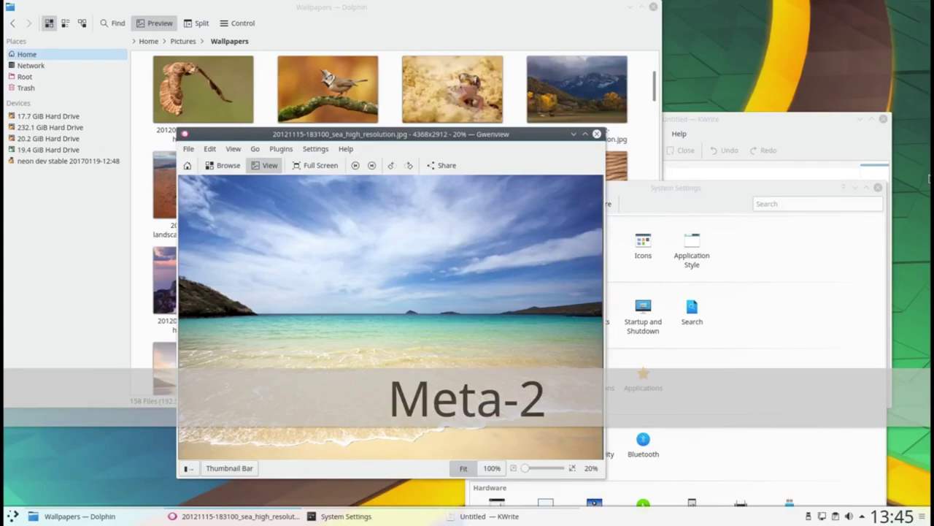
key("super+1")
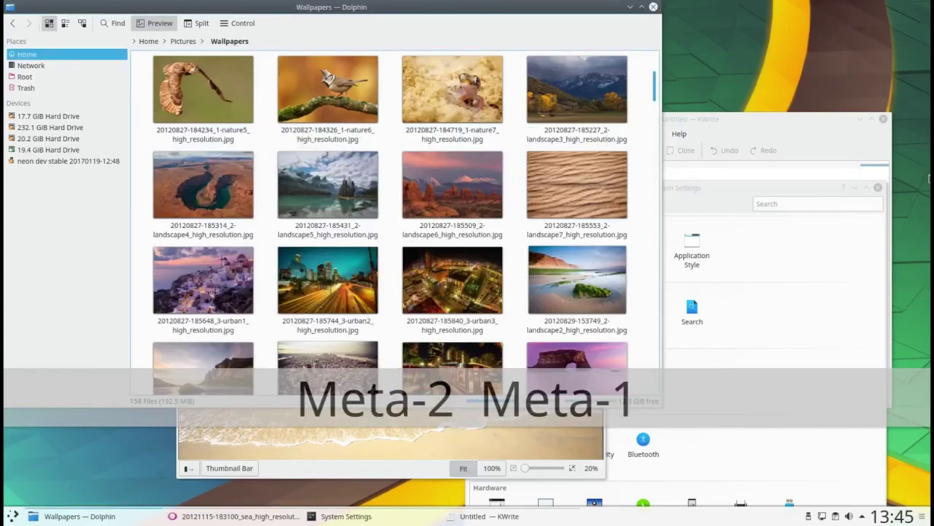
key("super+3")
key("super+4")
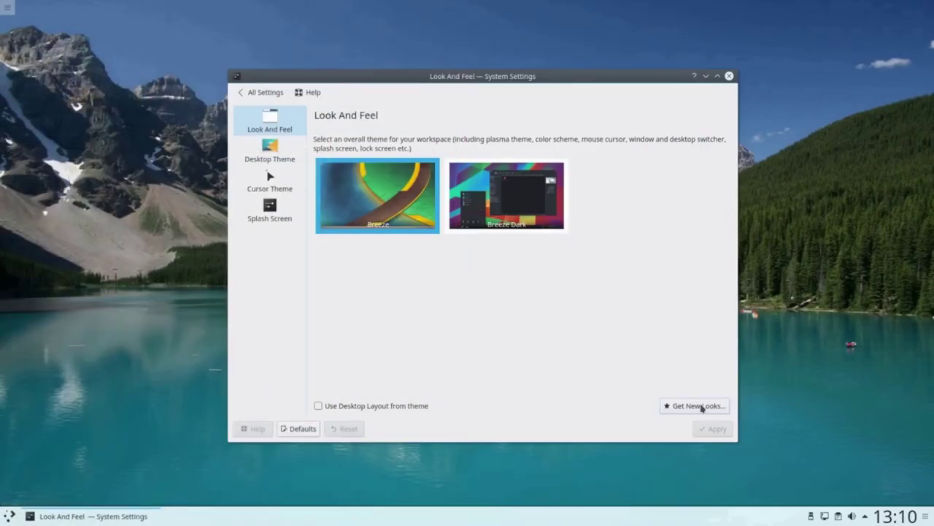
Download and install the KShell look and feel package, and apply it with the desktop layout from the theme
left_click(701, 406)
left_click(529, 268)
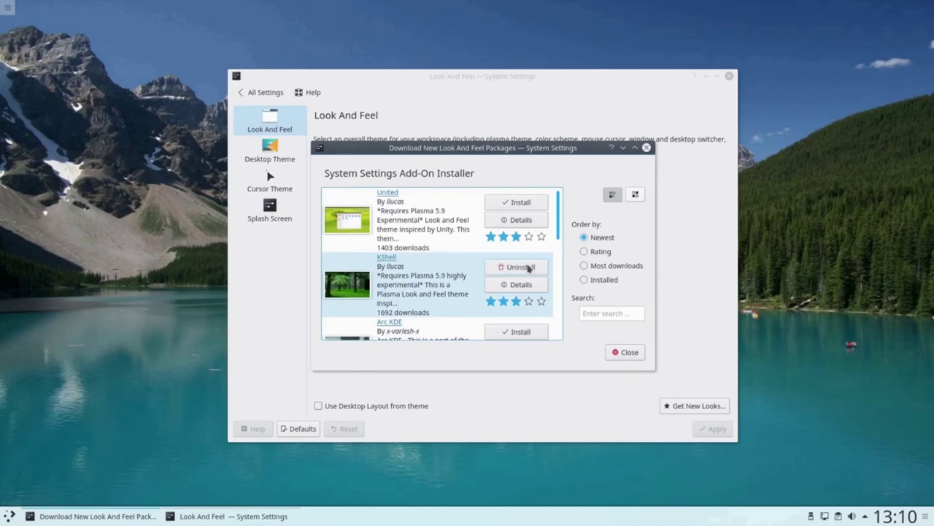
left_click(625, 352)
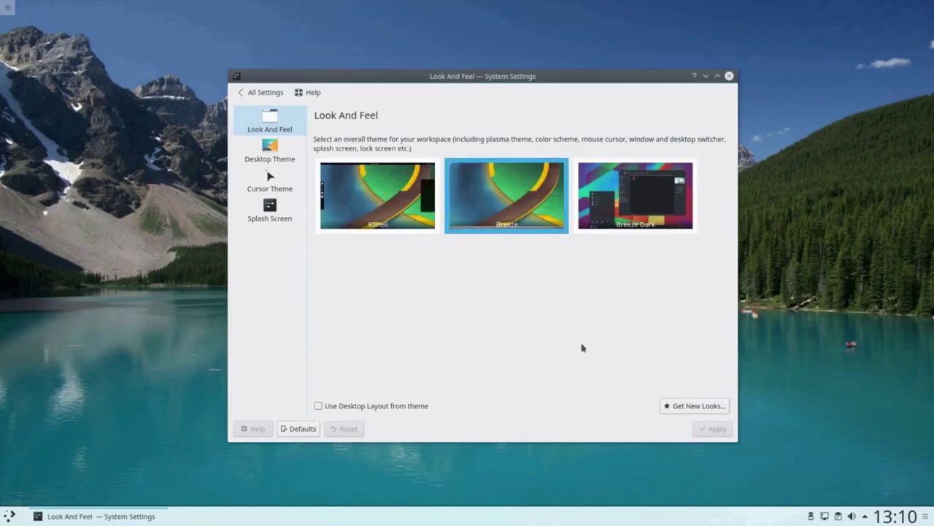
left_click(344, 403)
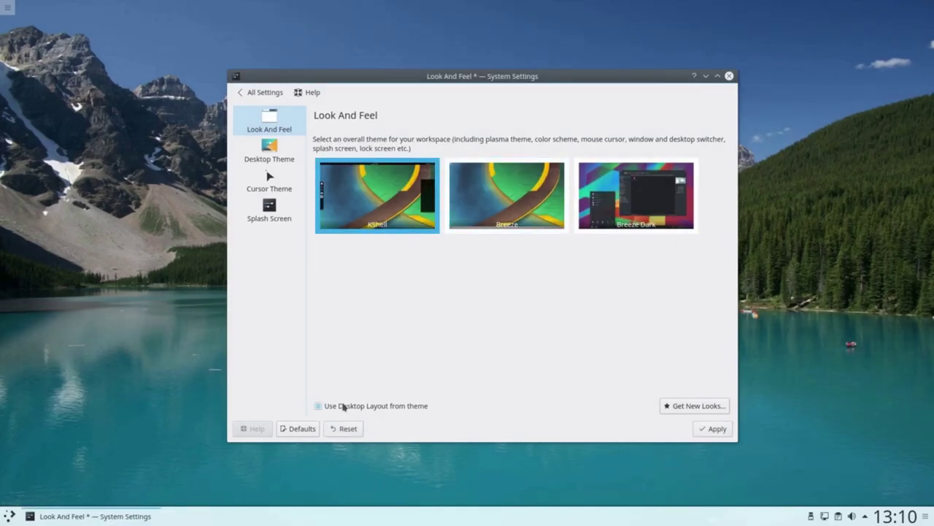
left_click(712, 429)
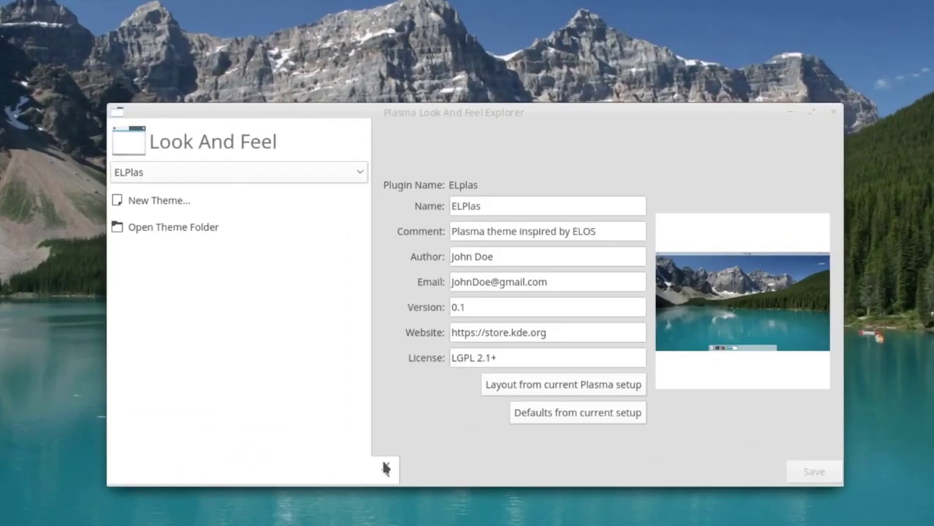
Give the ELPlas theme the layout from the current Plasma setup and save it in Look And Feel Explorer
left_click(385, 467)
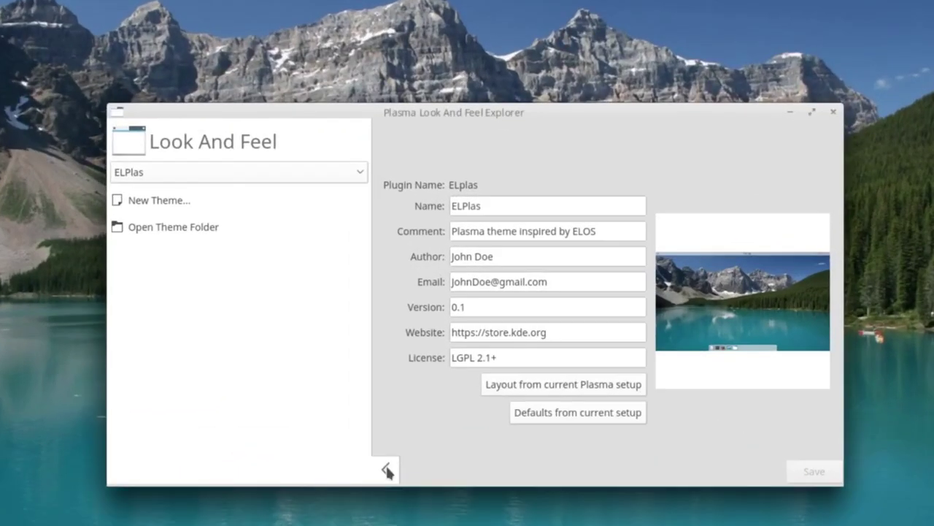
left_click(121, 471)
left_click(537, 380)
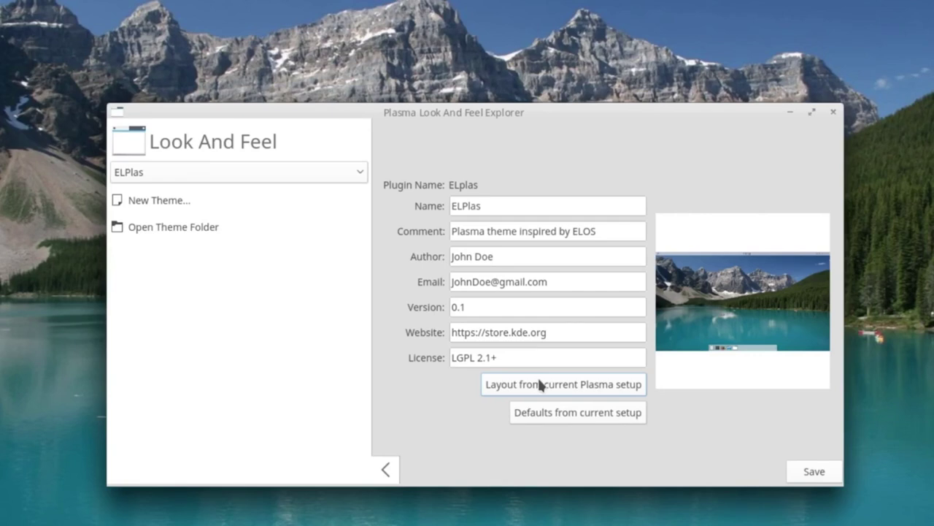
left_click(814, 471)
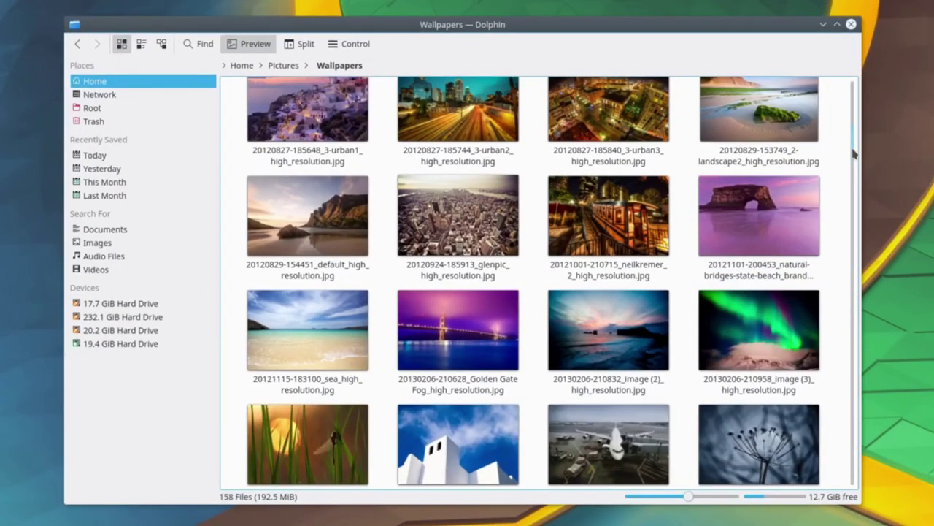
Look through the image thumbnails in Dolphin's Wallpapers folder
left_click_drag(855, 153, 854, 208)
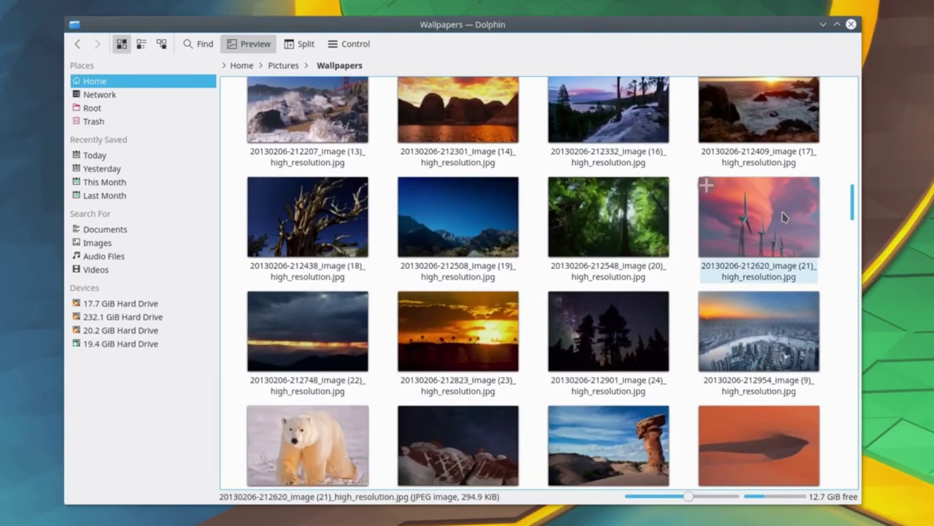
scroll(856, 221, "down", 2)
scroll(856, 221, "down", 5)
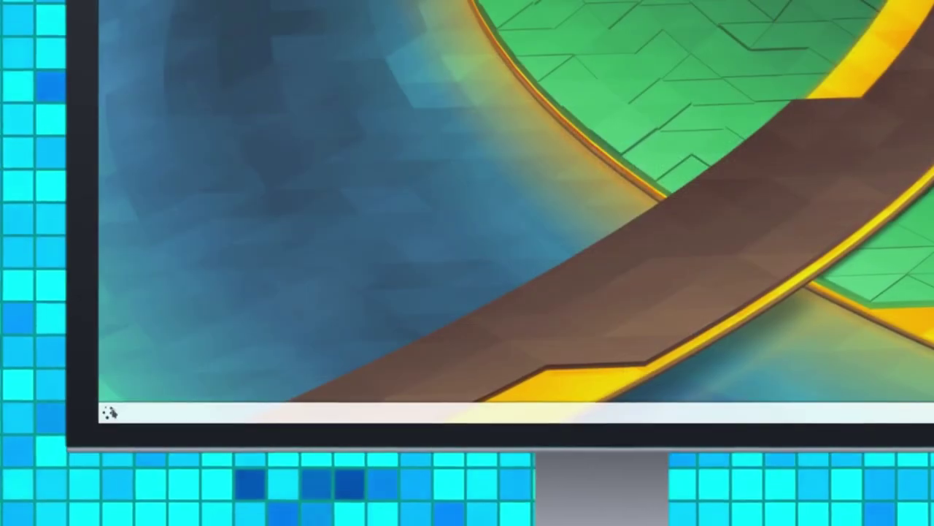
Search the application launcher for "natural" and choose a context action for the matching natural-bridges image
left_click(110, 413)
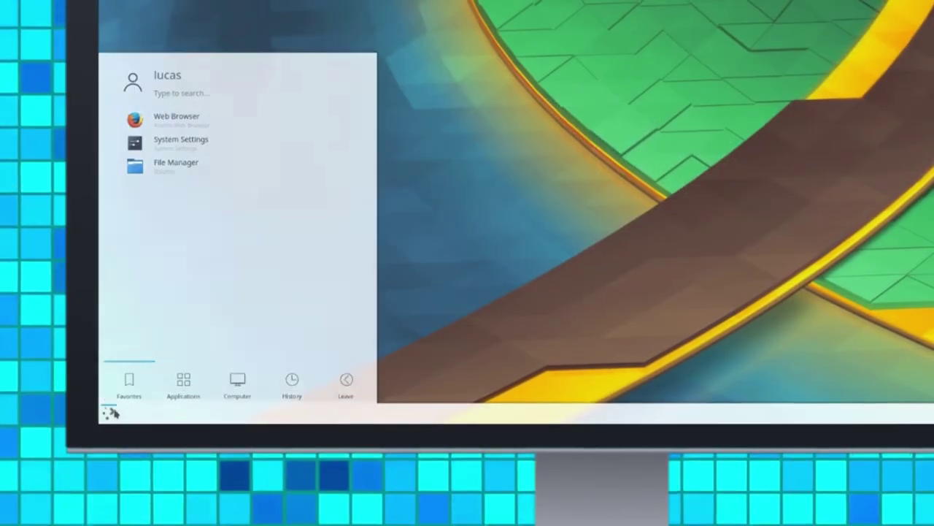
type("natural")
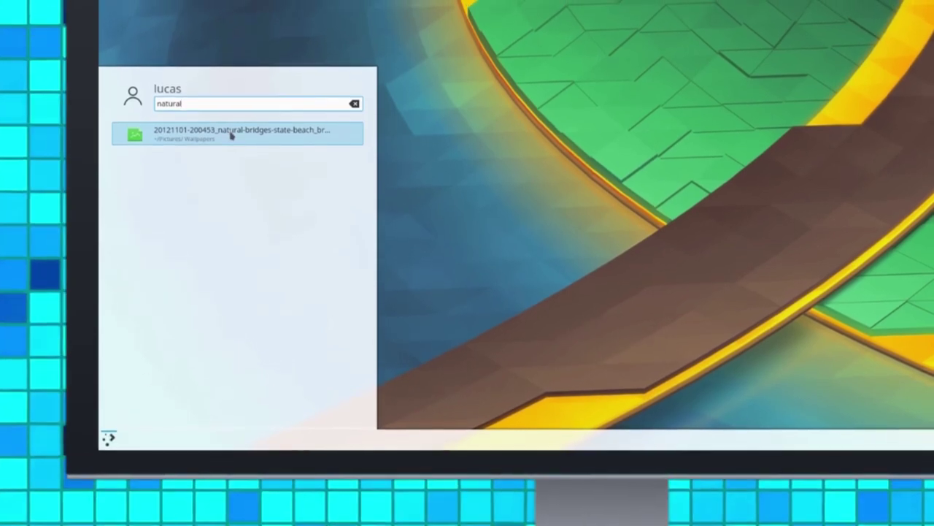
right_click(231, 129)
left_click(252, 138)
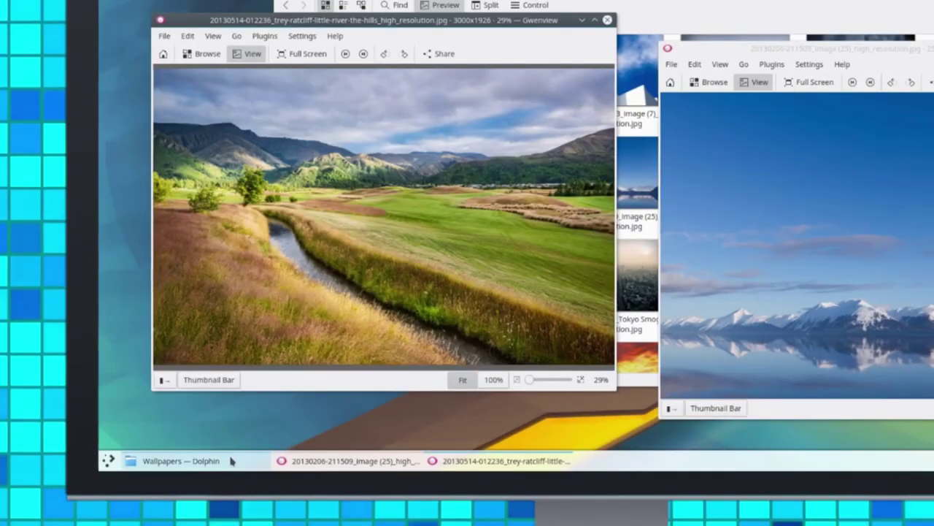
Preview the two open Gwenview image windows from their taskbar entries
mouse_move(298, 461)
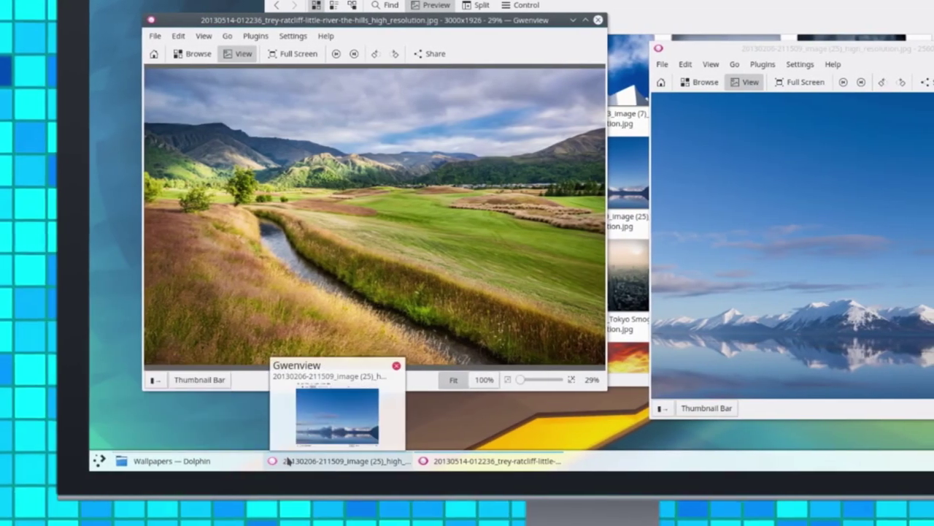
mouse_move(449, 461)
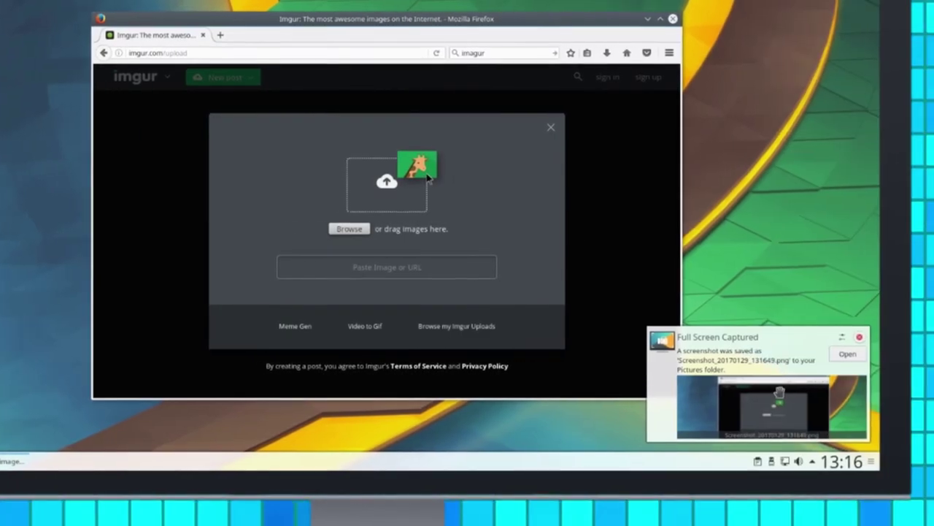
Upload Screenshot_20170129_131649.png to Imgur straight from the Full Screen Captured notification's preview
left_click_drag(772, 406, 468, 271)
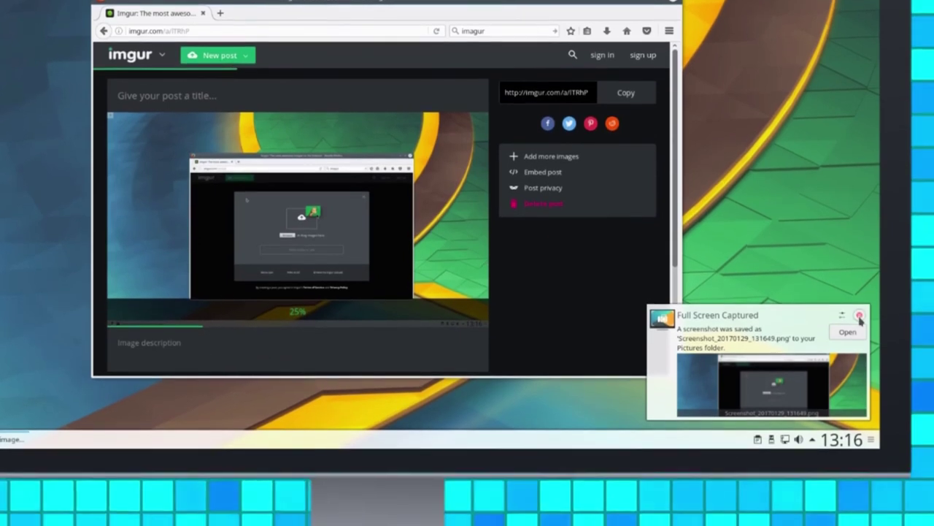
Dismiss the screenshot notification and look through the Audio Volume, Wallpapers and Media frame tabs of the desktop's grouping widget
left_click(860, 320)
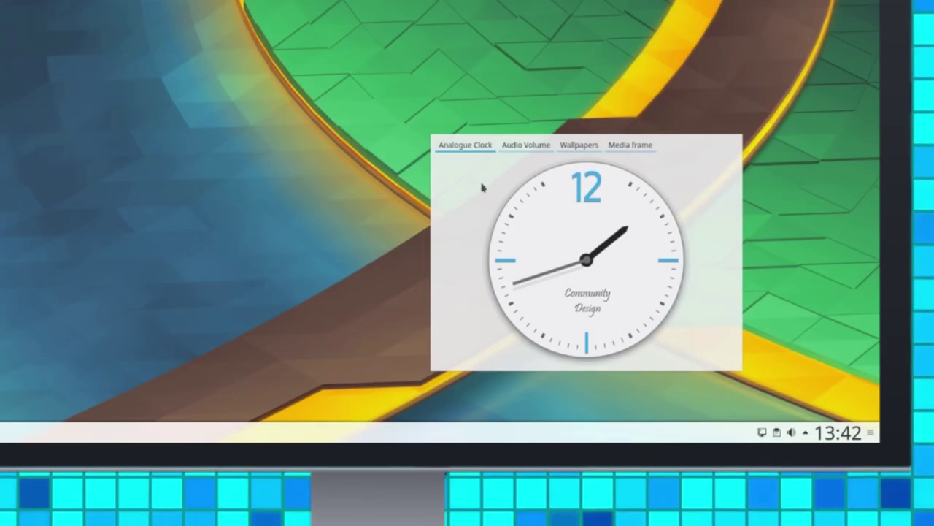
left_click(549, 146)
left_click(588, 145)
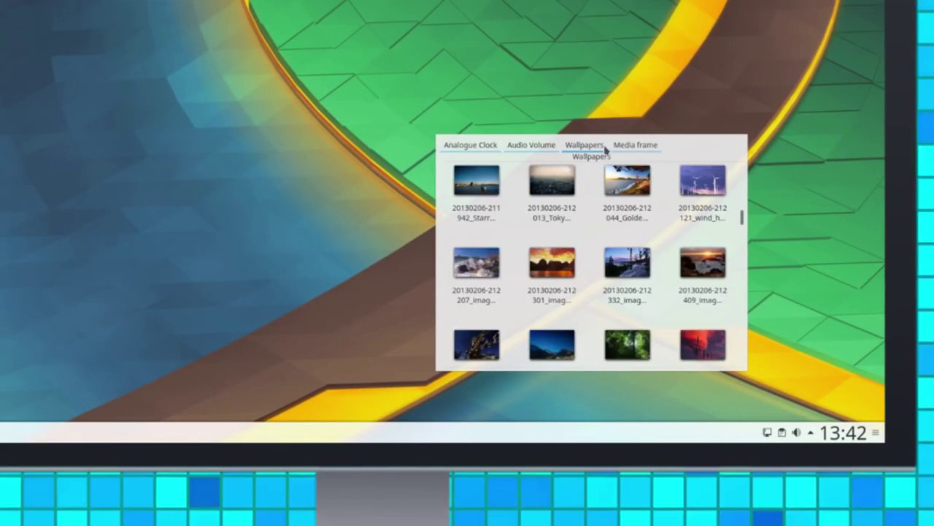
left_click(629, 145)
left_click(589, 146)
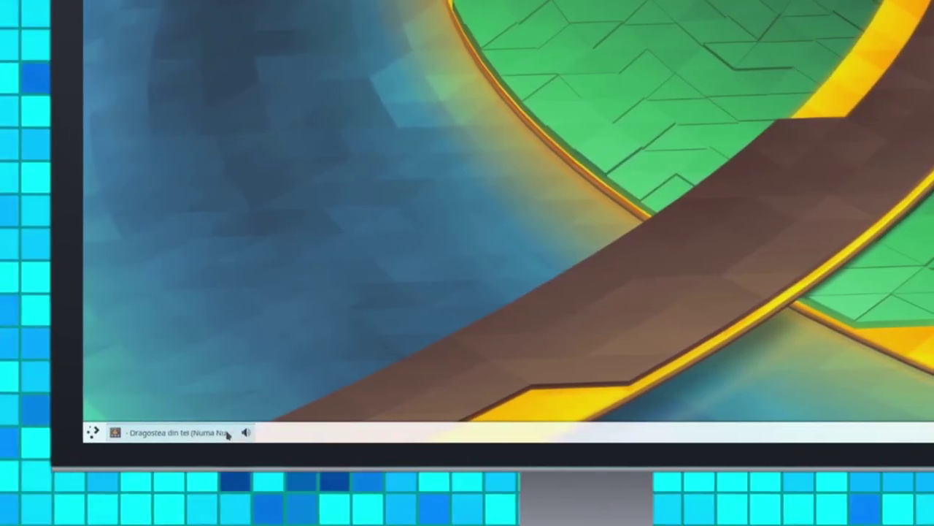
Mute and unmute the song-playing application through its taskbar entry
right_click(183, 432)
left_click(219, 315)
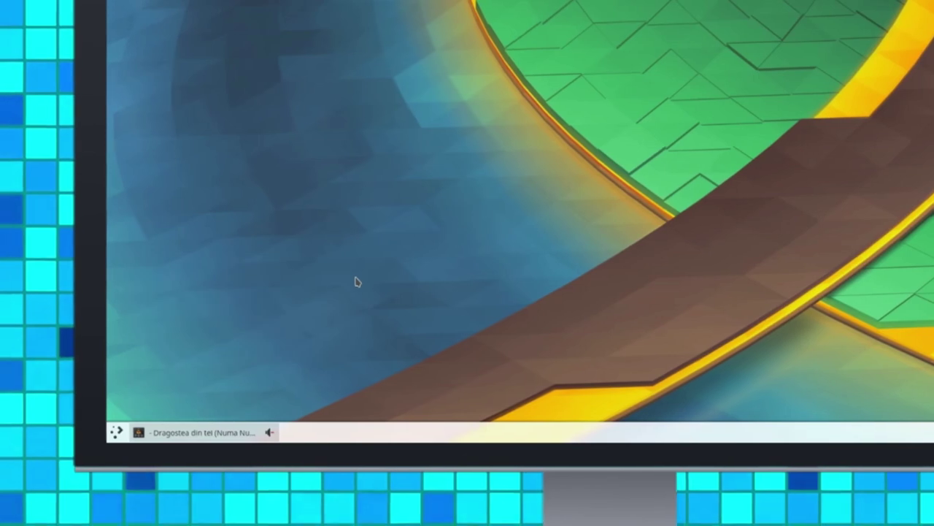
right_click(263, 429)
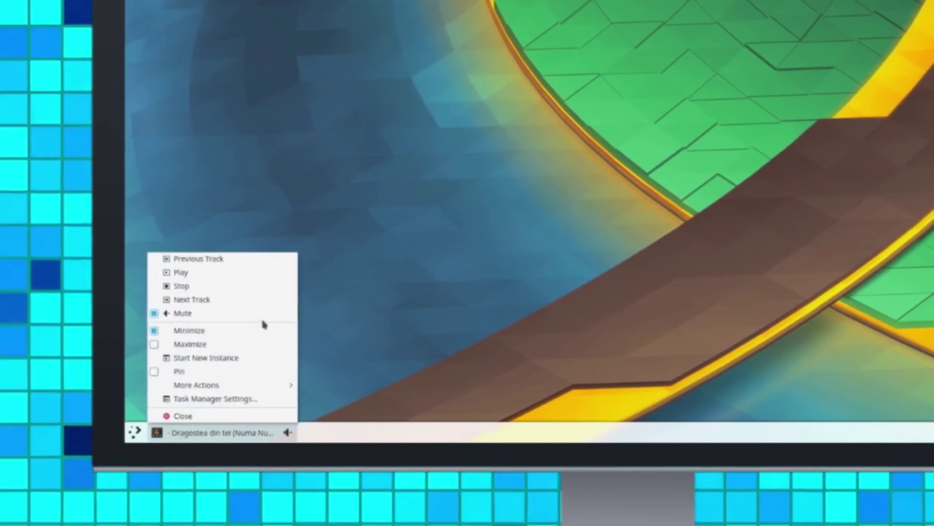
left_click(257, 315)
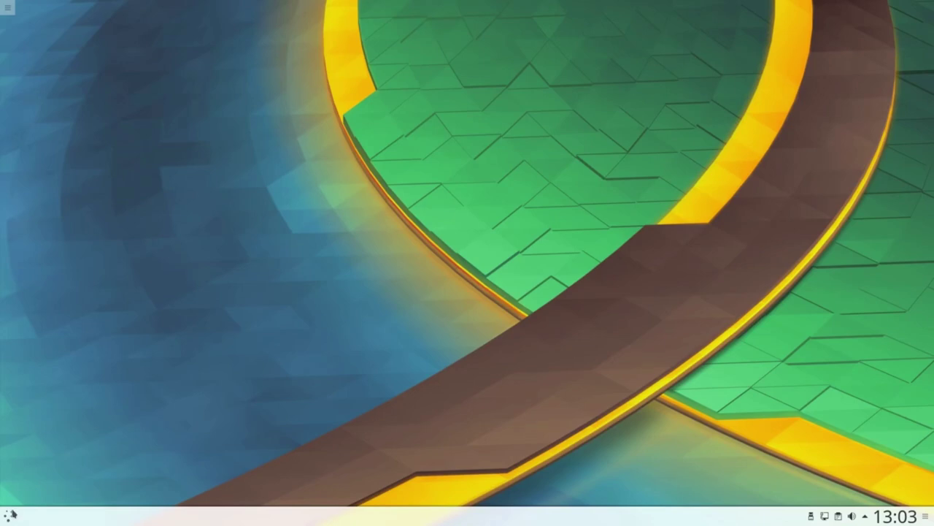
Add a widget to the desktop from the Widgets section of the full-screen application dashboard
left_click(12, 513)
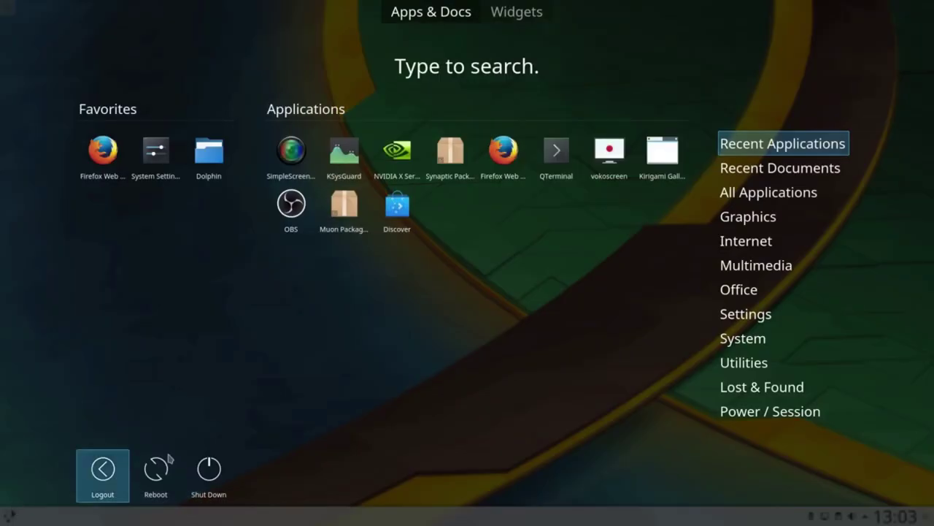
left_click(511, 16)
left_click_drag(630, 171, 417, 210)
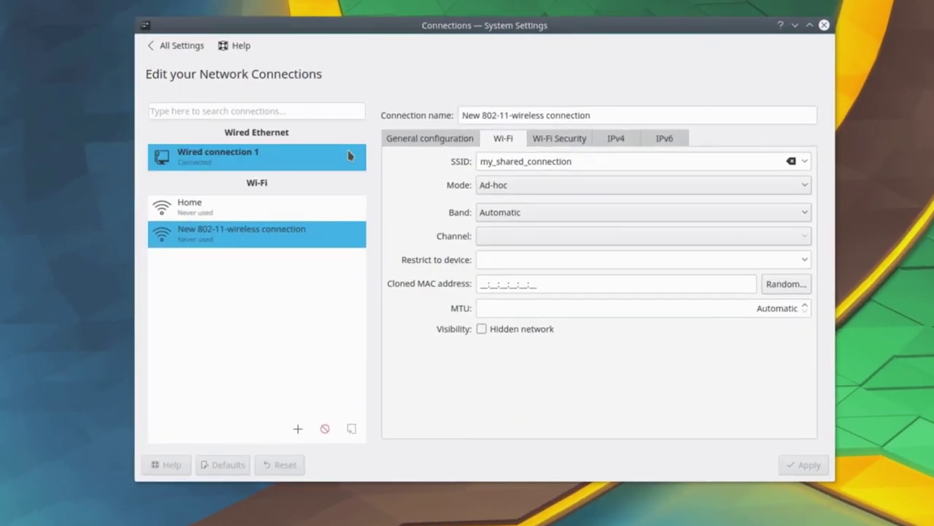
Examine the Wired connection 1 settings, including its 802.1x Security, IPv4 and IPv6 options
left_click(351, 154)
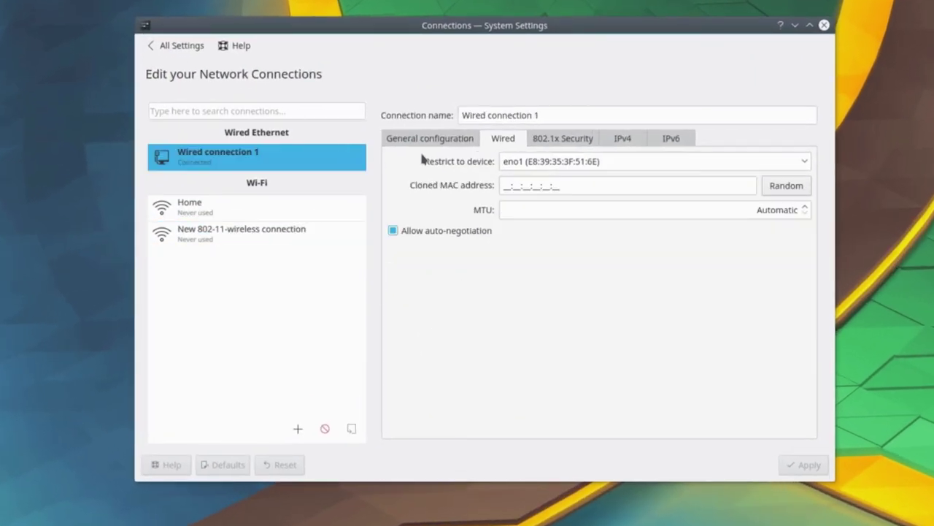
left_click(558, 143)
left_click(622, 140)
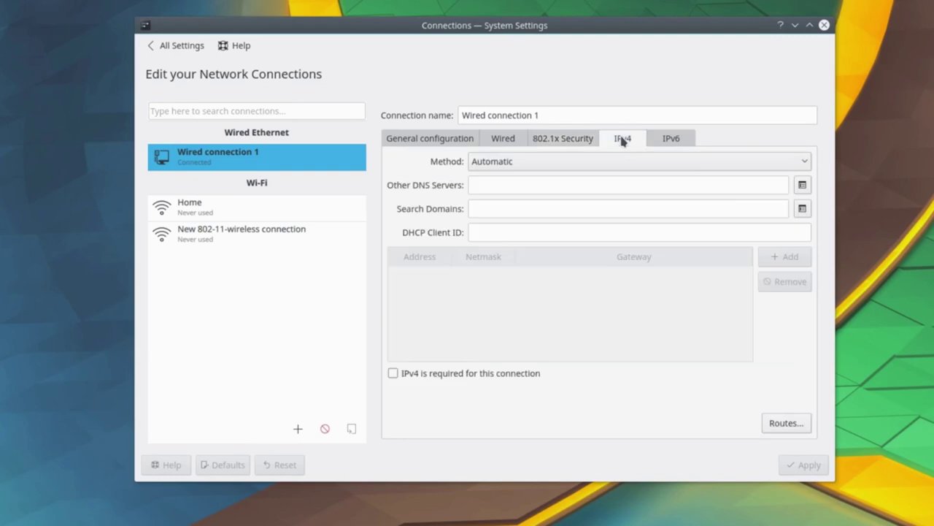
left_click(676, 140)
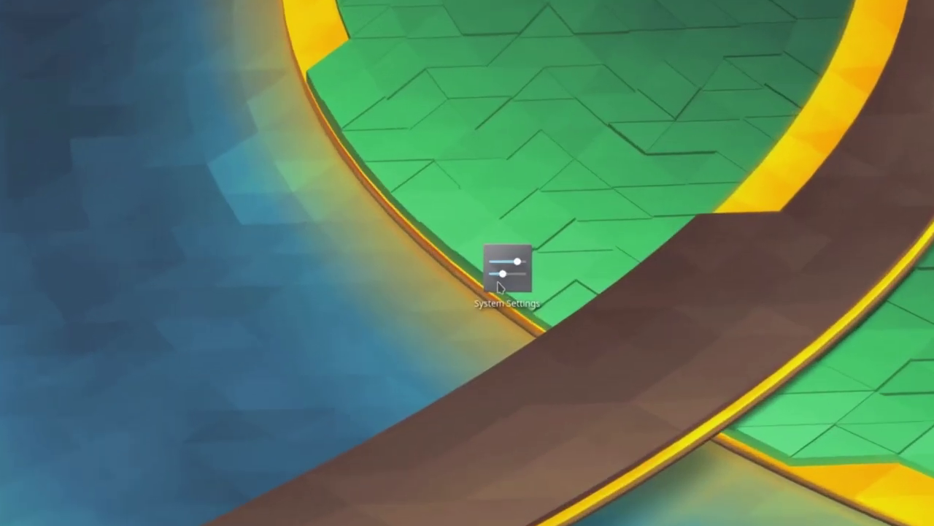
Open the properties of the desktop's System Settings shortcut and replace its icon with the green atom icon
right_click(503, 284)
left_click(514, 290)
left_click(358, 126)
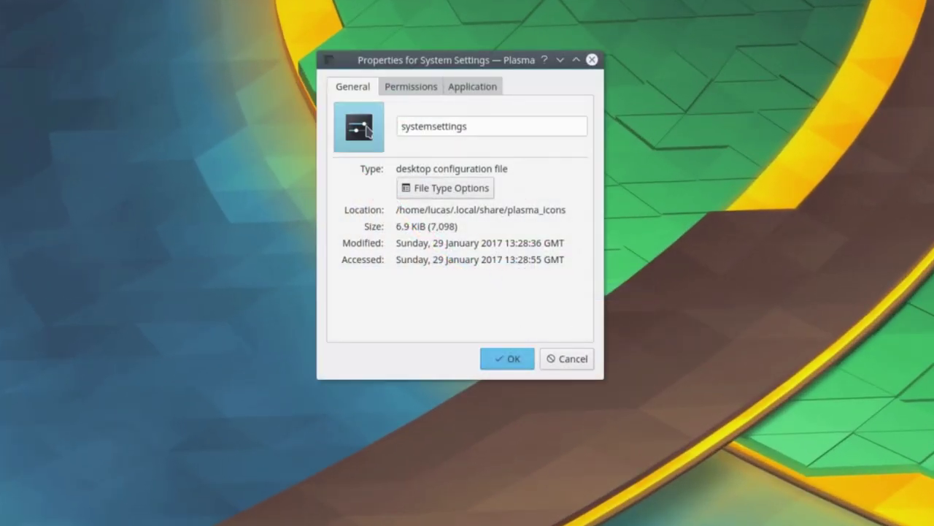
scroll(454, 209, "down", 1)
double_click(472, 211)
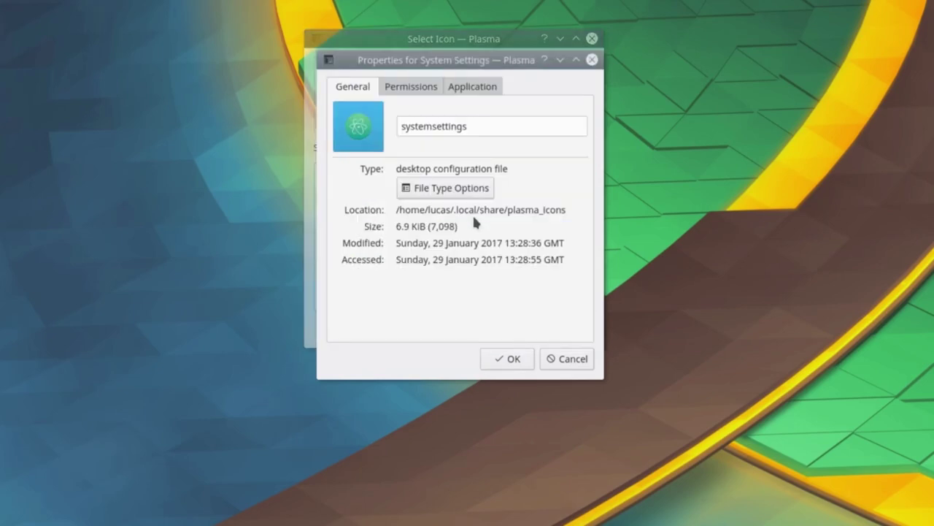
Delete text from the first entry of the System Settings shortcut's application properties and accept the changes
left_click(471, 89)
left_click_drag(470, 109, 430, 111)
key("BackSpace")
left_click(506, 357)
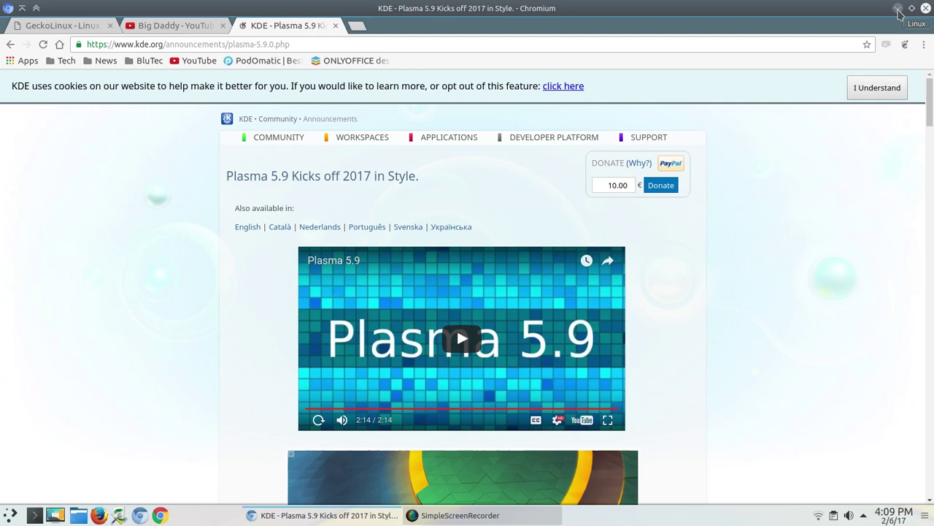
Minimize the browser and look through the application dashboard's widget categories, including Date and Time and System Information
left_click(899, 8)
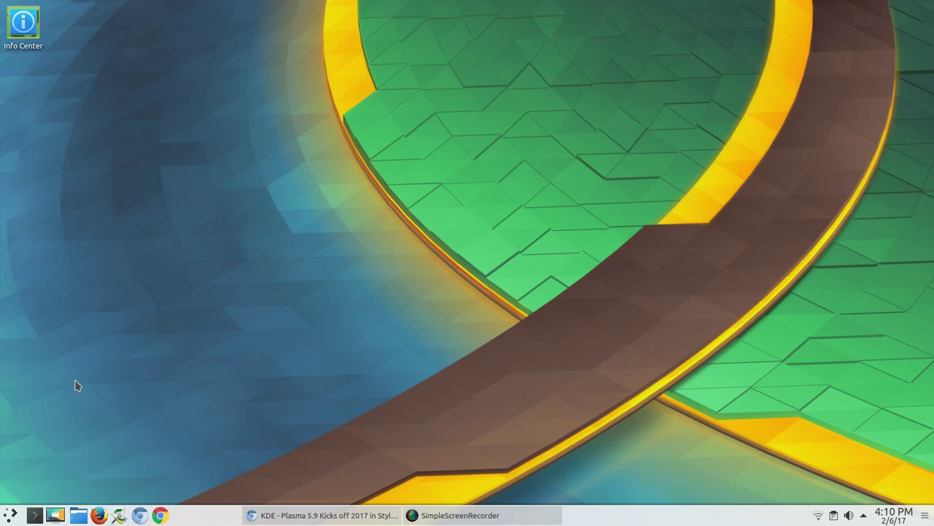
left_click(10, 515)
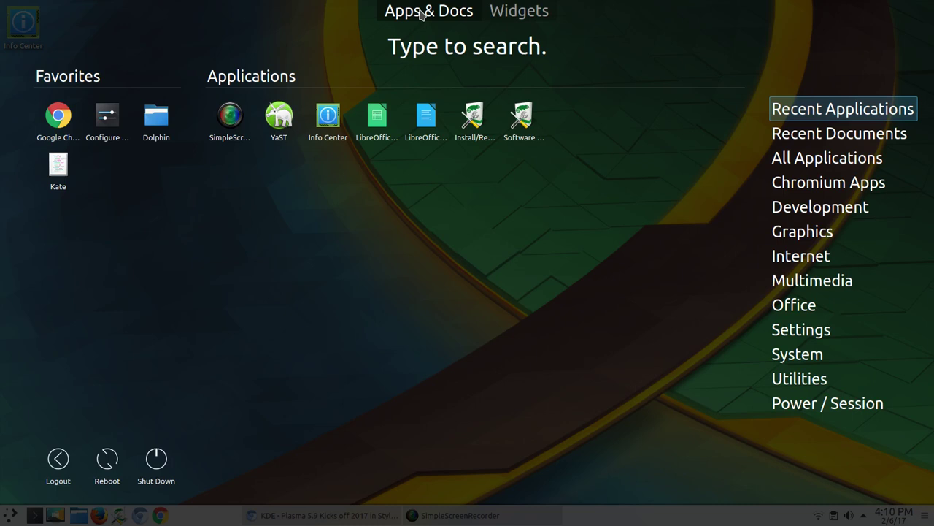
left_click(525, 15)
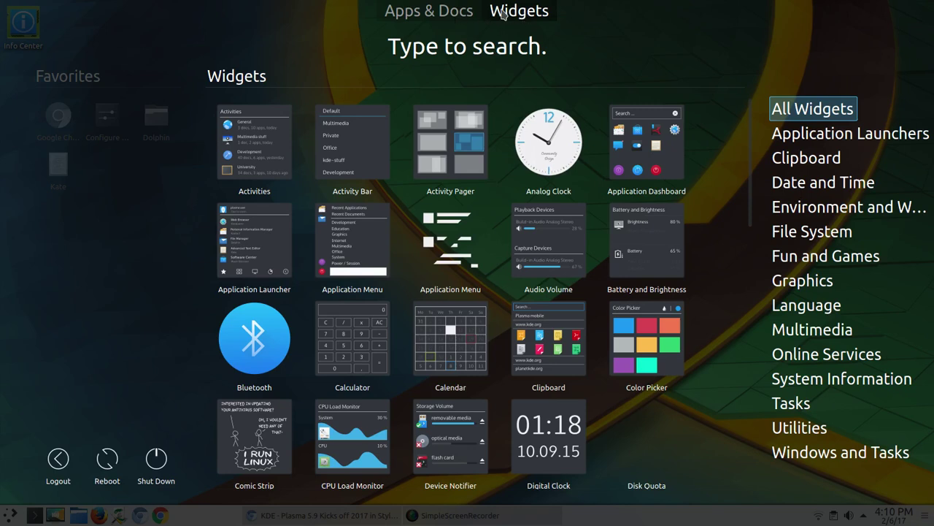
left_click(824, 133)
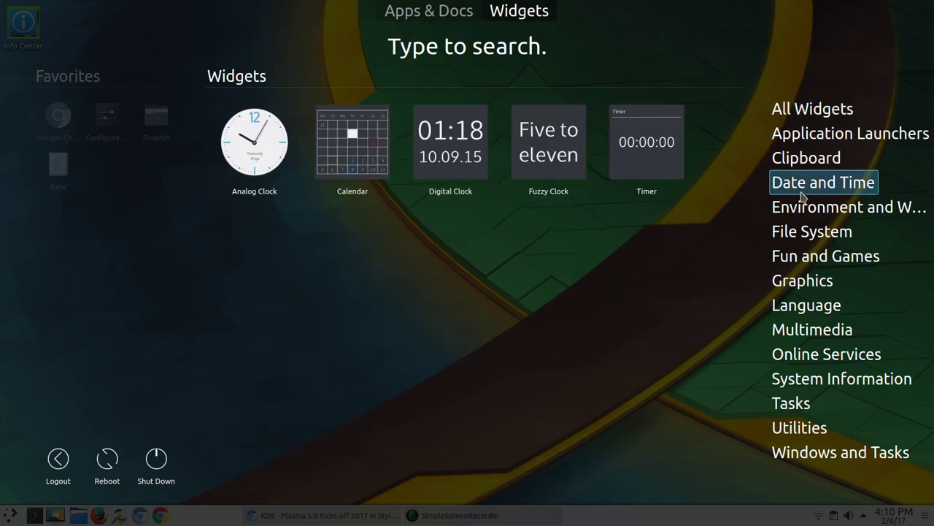
mouse_move(817, 280)
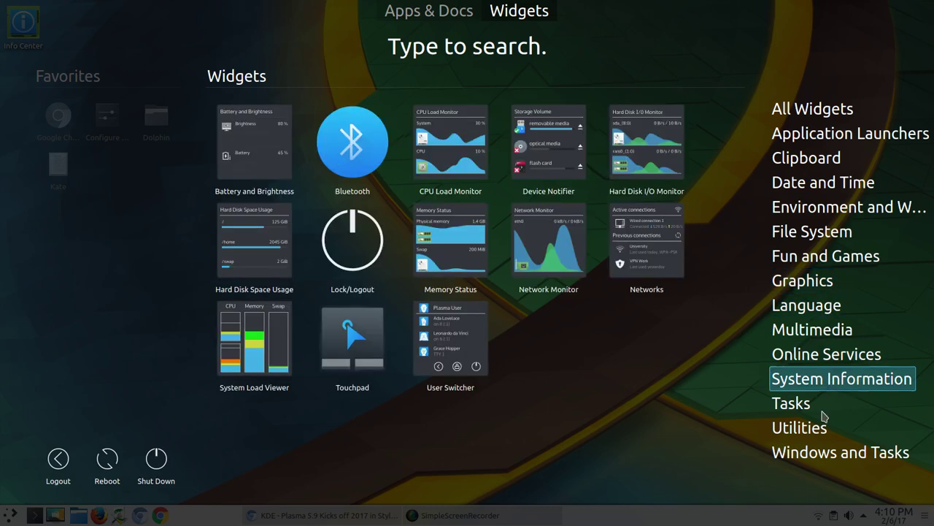
left_click(297, 443)
Browse the desktop's Add Widgets list and return to the desktop without adding anything
right_click(282, 264)
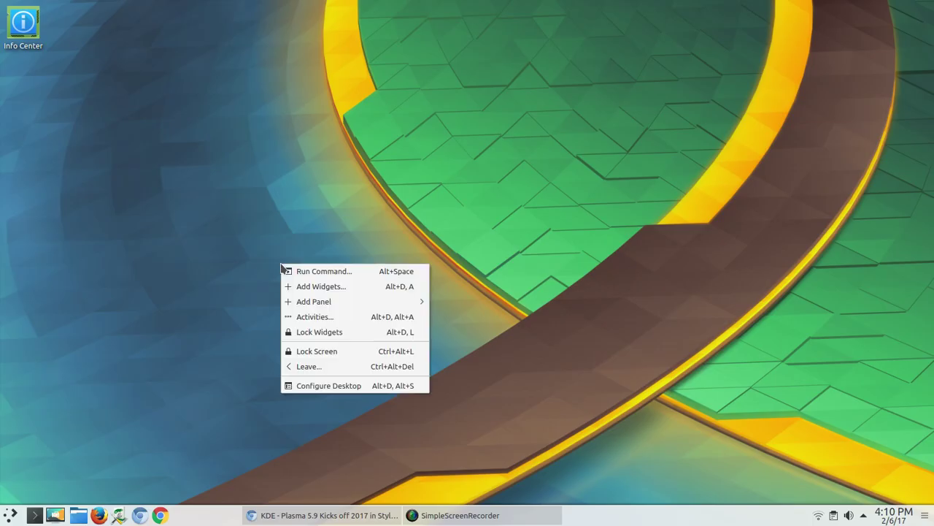
left_click(316, 289)
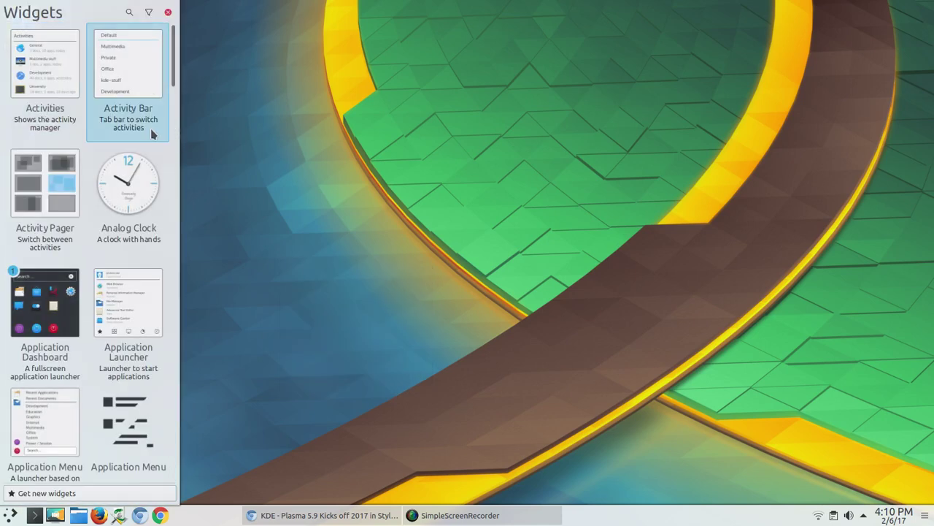
scroll(149, 131, "down", 3)
scroll(153, 135, "down", 9)
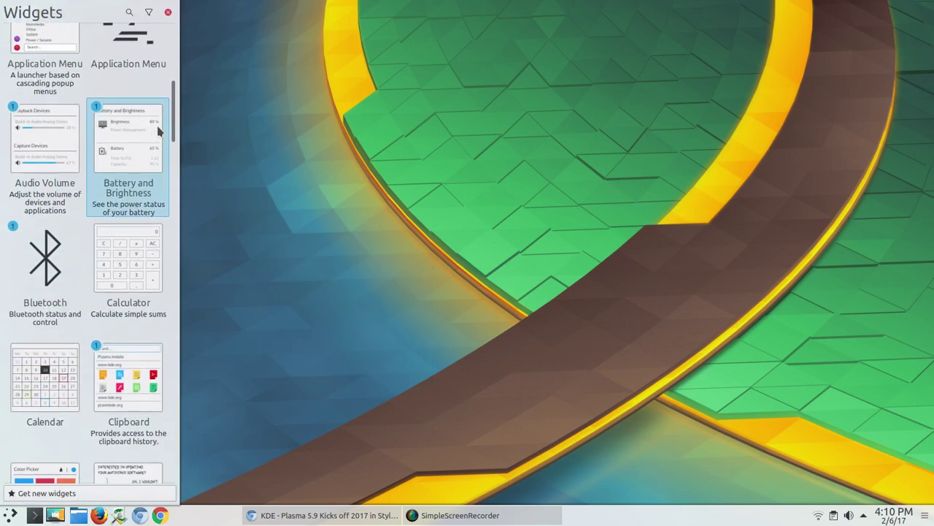
left_click_drag(173, 119, 192, 27)
left_click(307, 110)
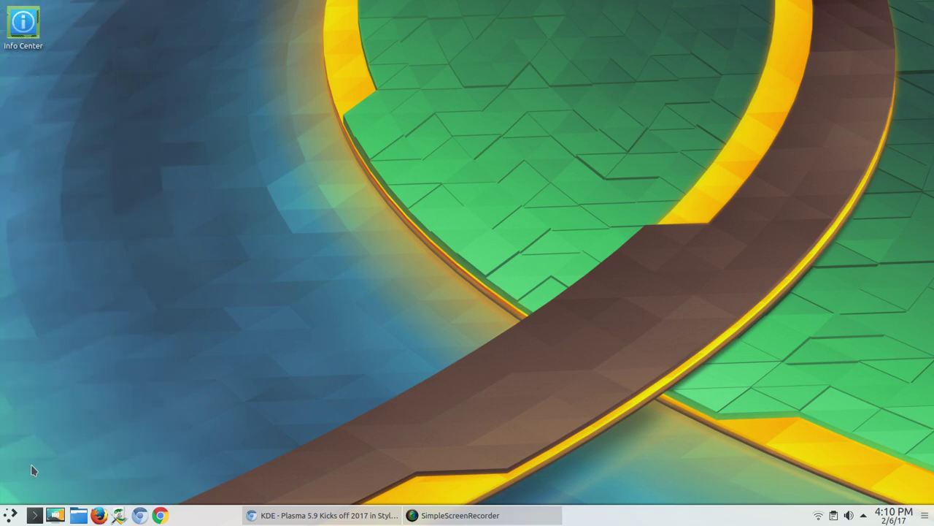
Launch System Settings from the application dashboard and open the Look And Feel page of the Workspace Theme settings
left_click(9, 517)
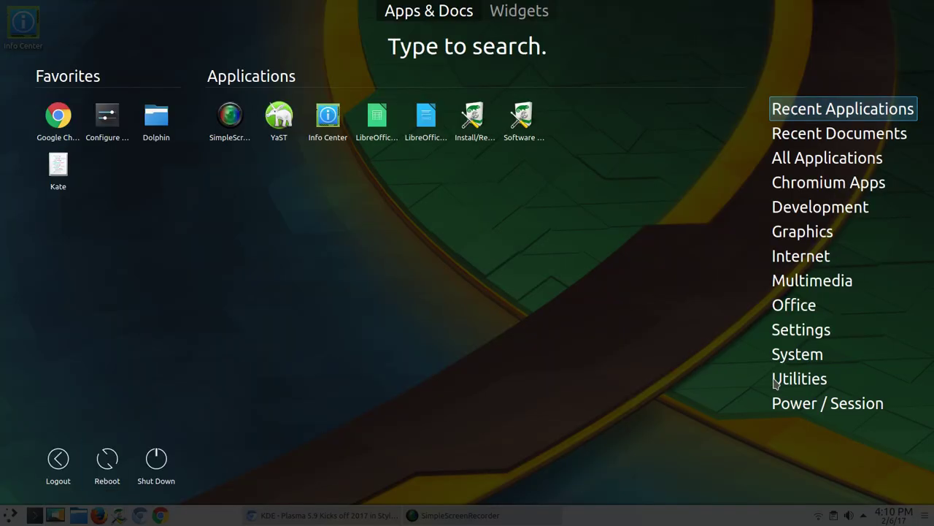
mouse_move(811, 337)
left_click(225, 115)
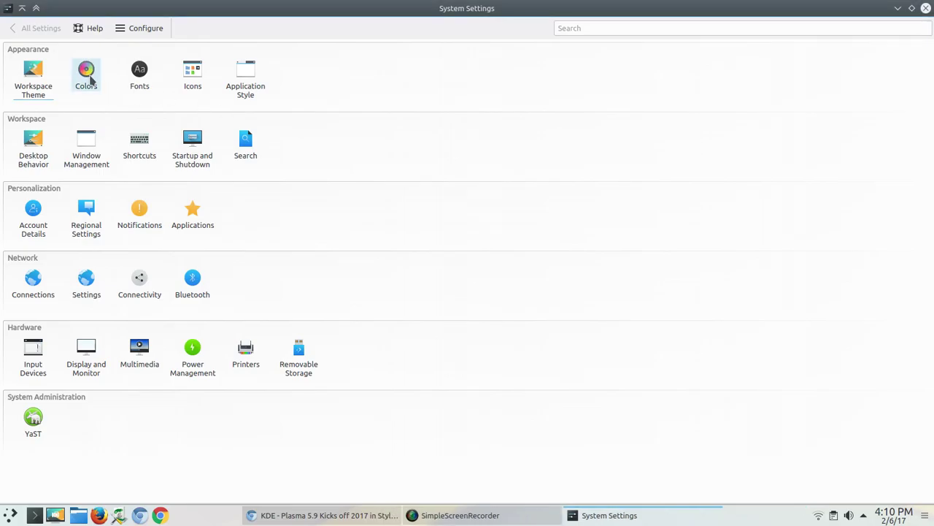
left_click(33, 73)
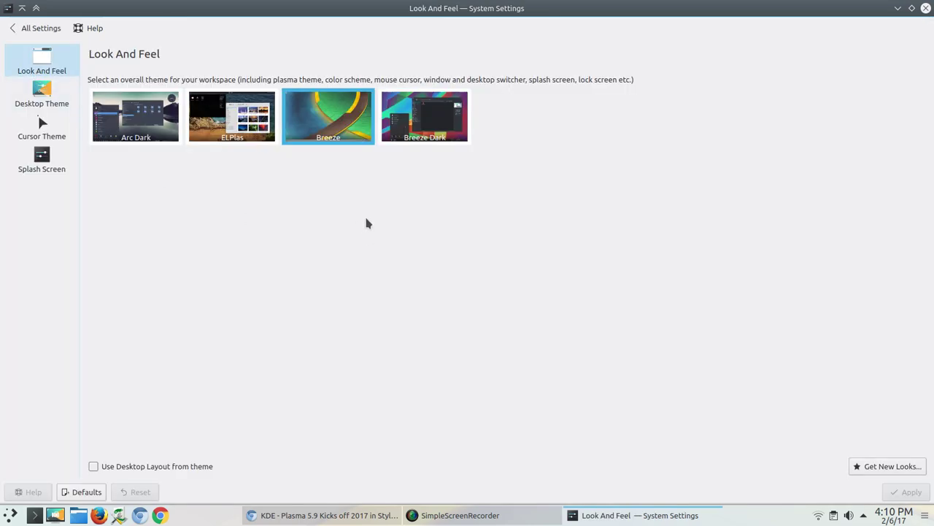
Look at the newest downloadable Look And Feel packages in the add-on installer and close it
left_click(875, 470)
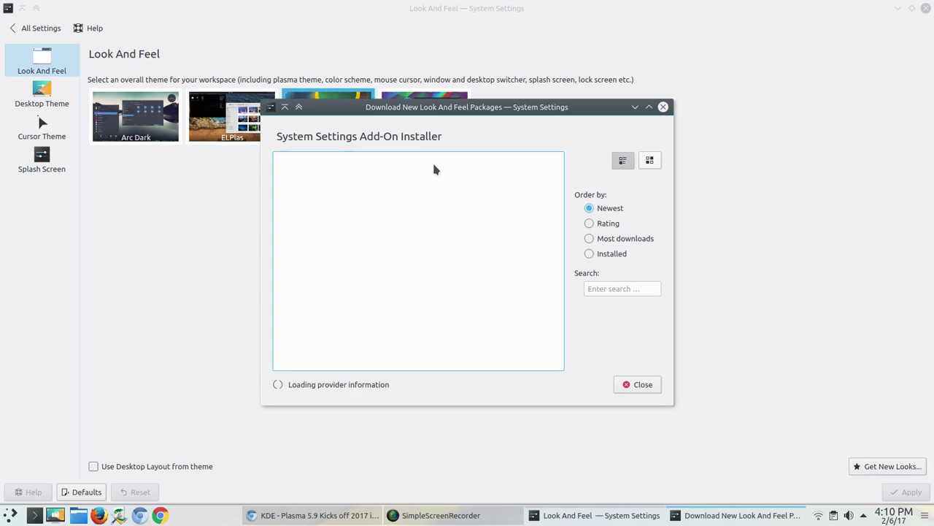
left_click_drag(576, 106, 586, 165)
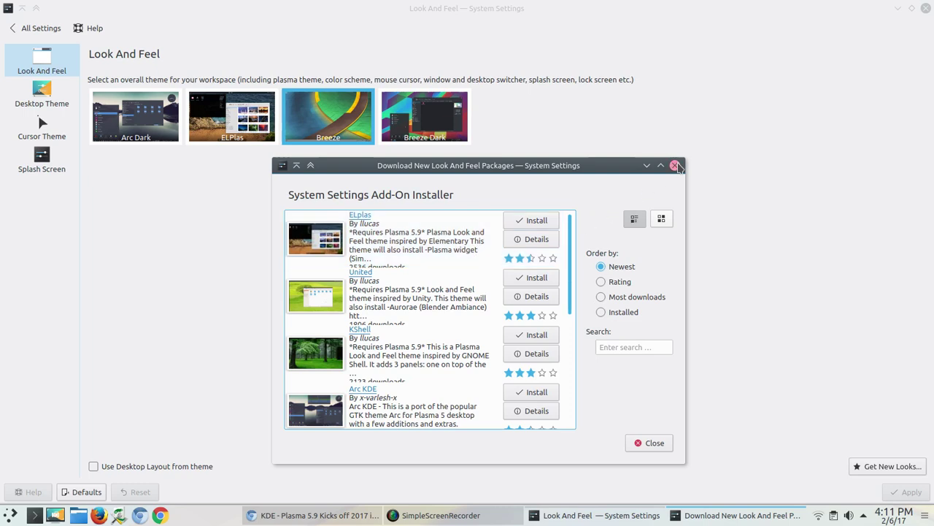
left_click(675, 165)
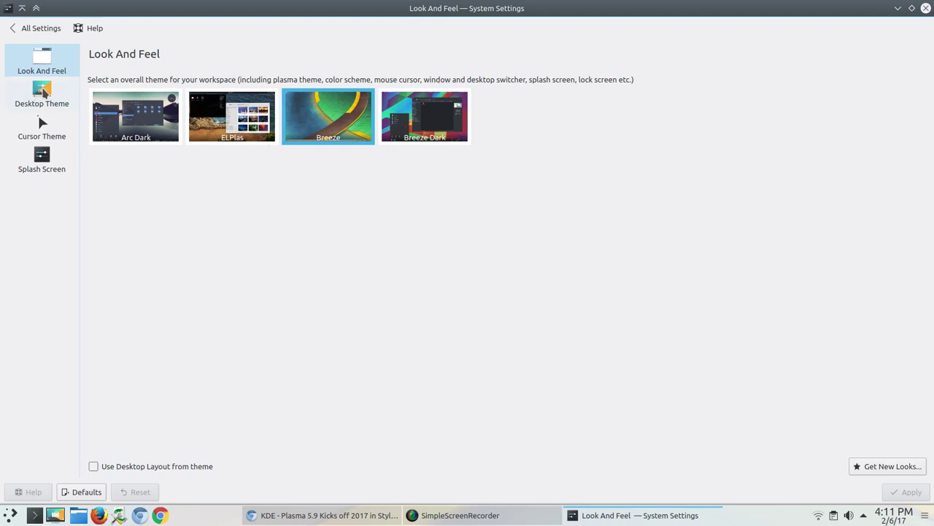
View the installed Desktop Theme choices and return to the System Settings overview
left_click(43, 92)
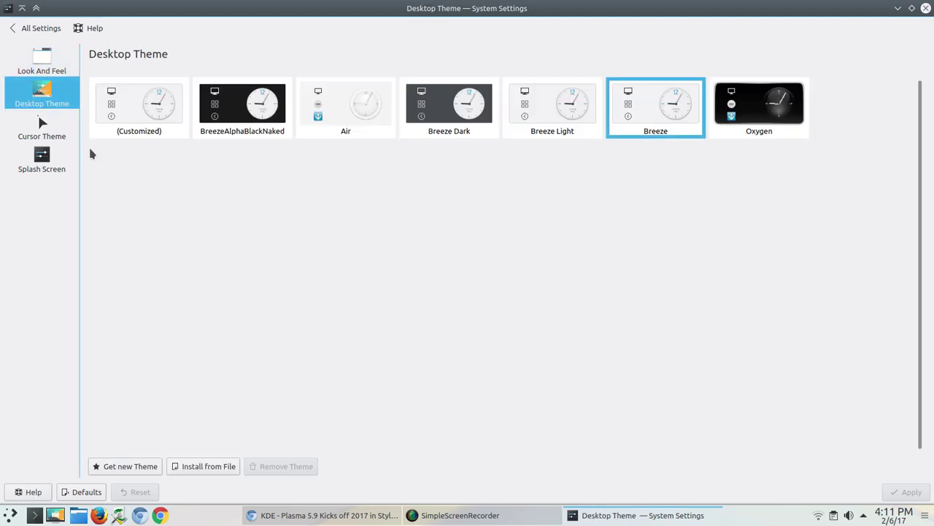
left_click(42, 64)
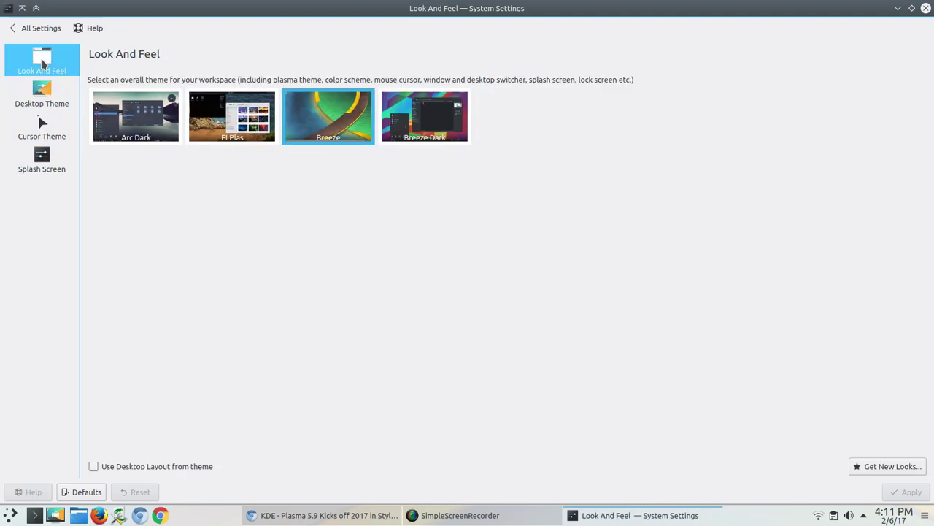
left_click(16, 27)
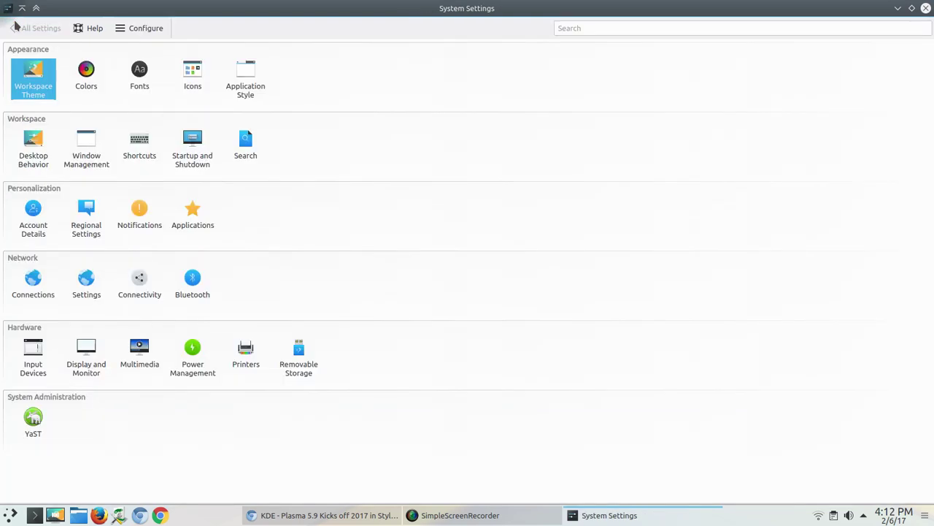
Preview the Paper theme in the Icons settings, then close System Settings and discard the change
left_click(189, 73)
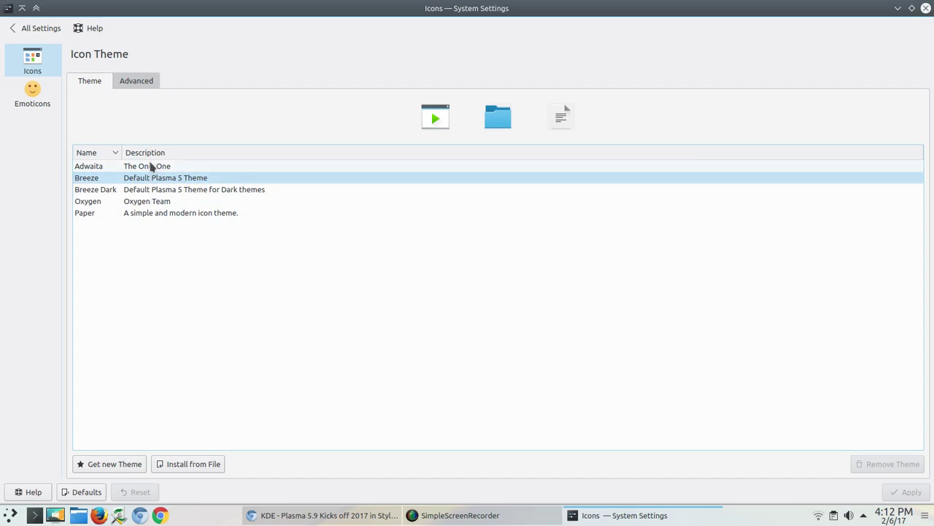
left_click(156, 216)
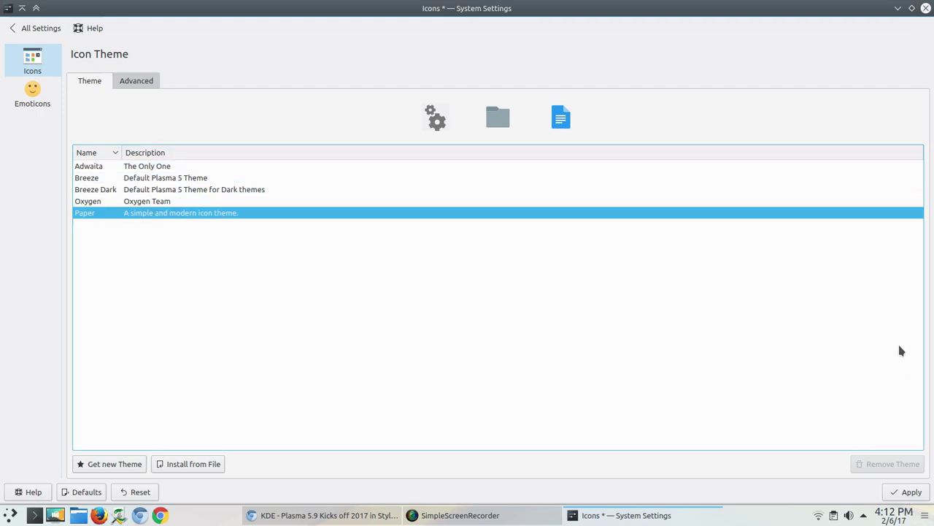
left_click(925, 8)
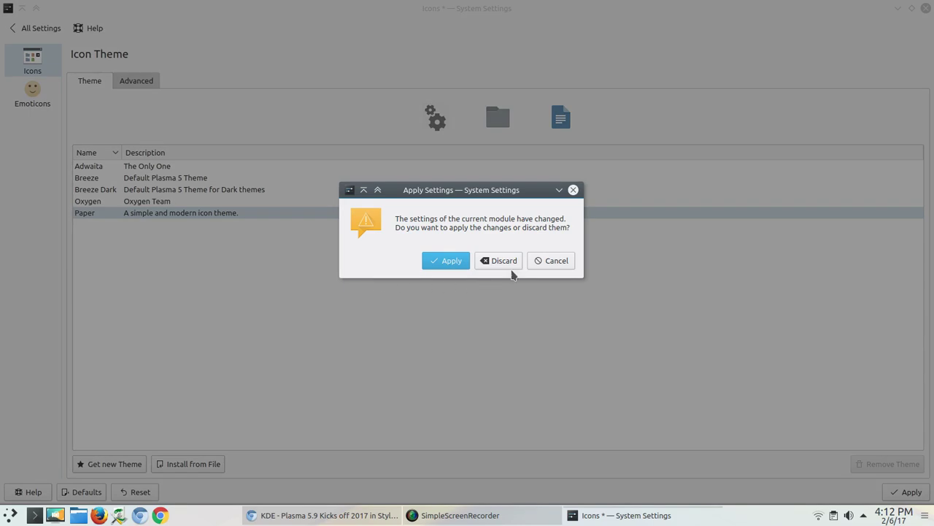
left_click(550, 264)
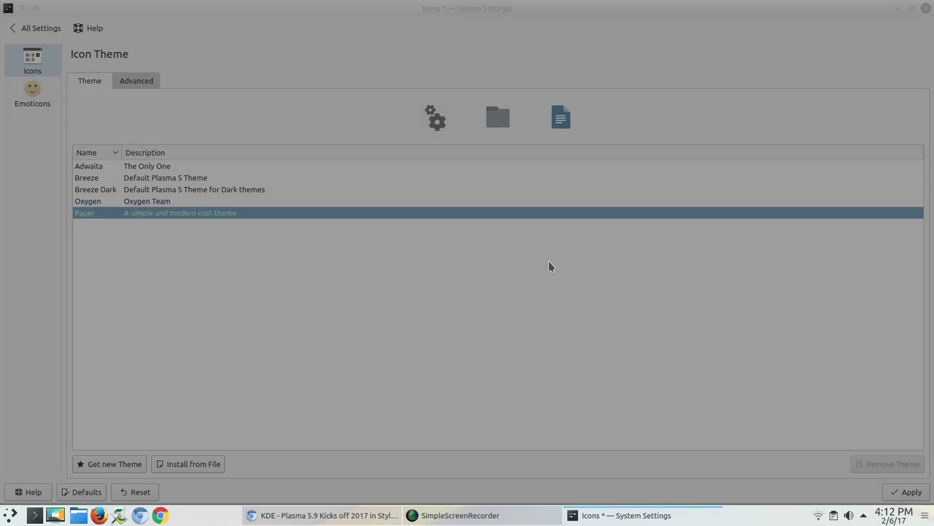
left_click(925, 8)
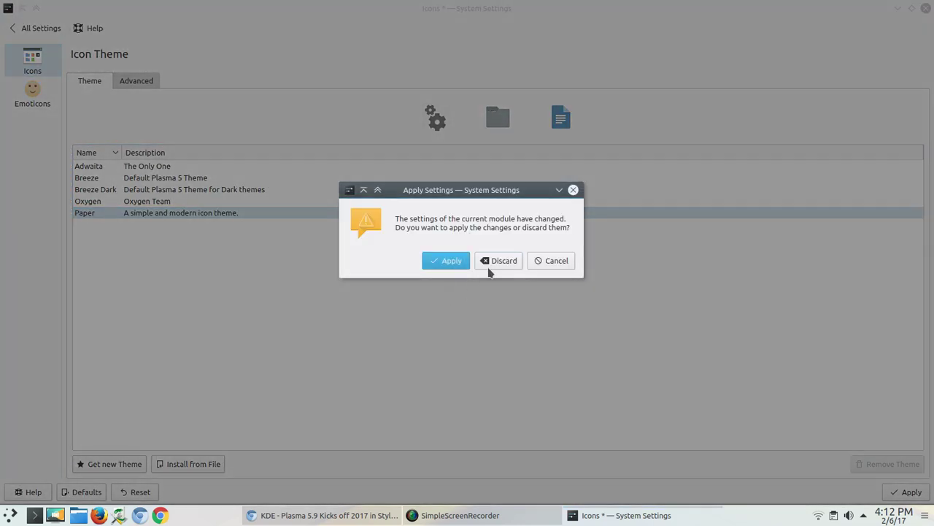
left_click(489, 262)
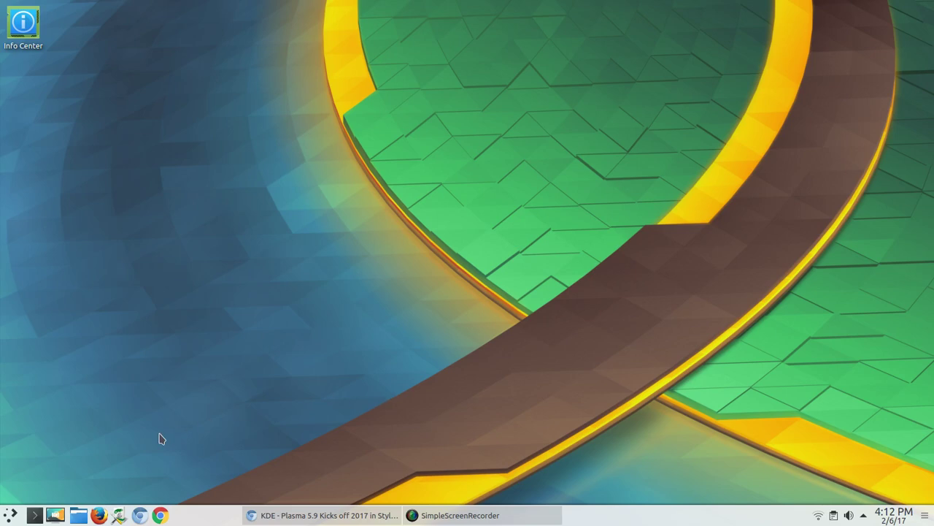
Launch the YaST software manager, authorise it with the root password and move its window towards the middle of the desktop
left_click(119, 516)
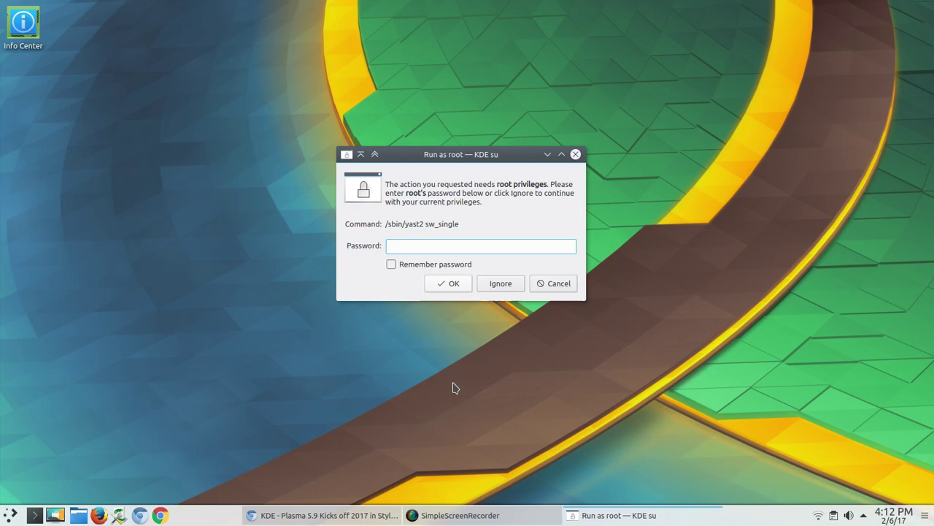
type("********")
key("Return")
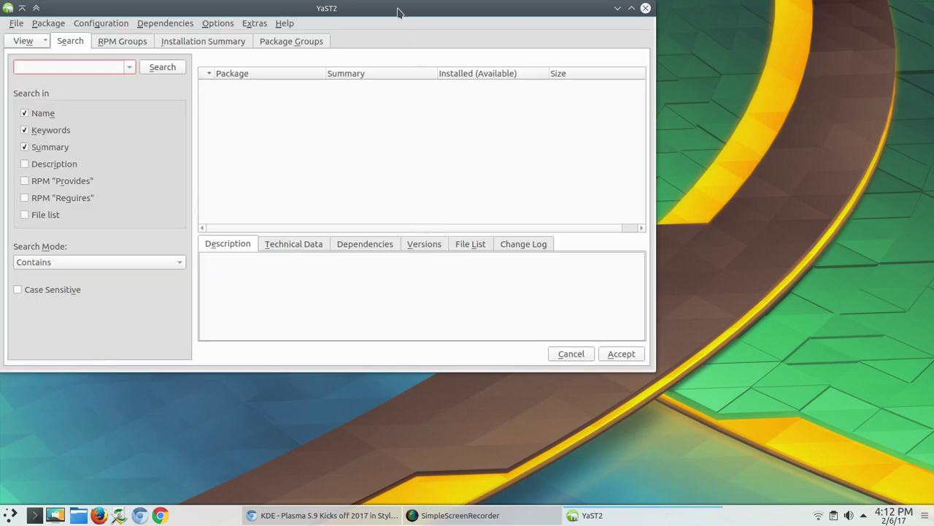
left_click_drag(398, 8, 577, 85)
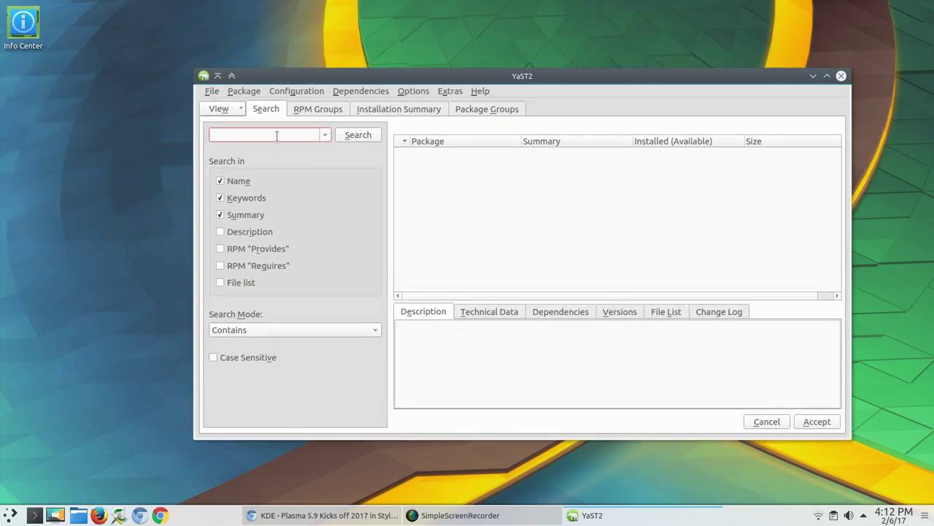
Look through the RPM Groups, Installation Summary and Package Groups views and return to the package search
left_click(328, 113)
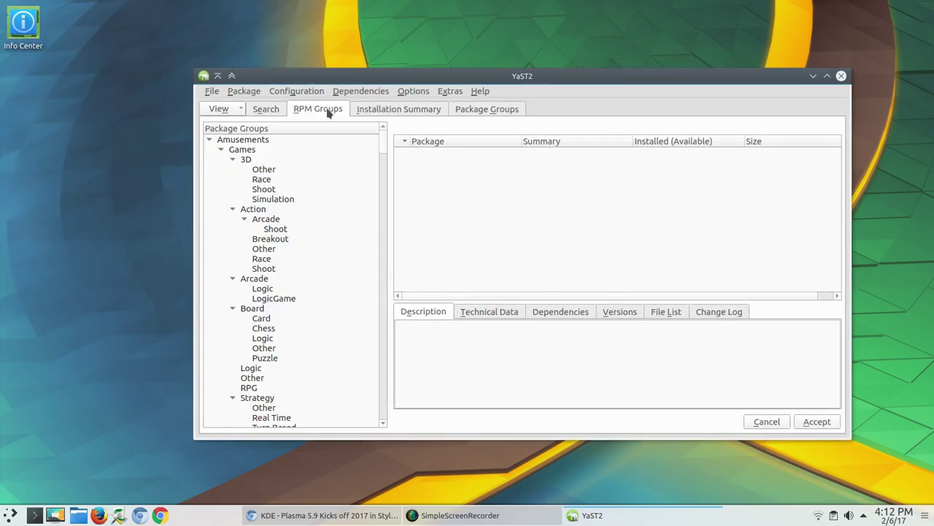
left_click(378, 113)
left_click(487, 110)
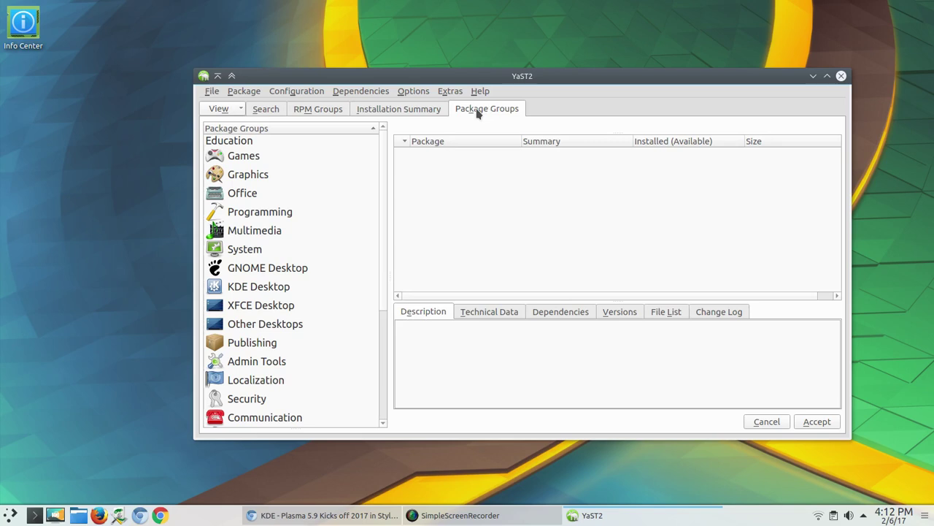
left_click(392, 111)
left_click(225, 110)
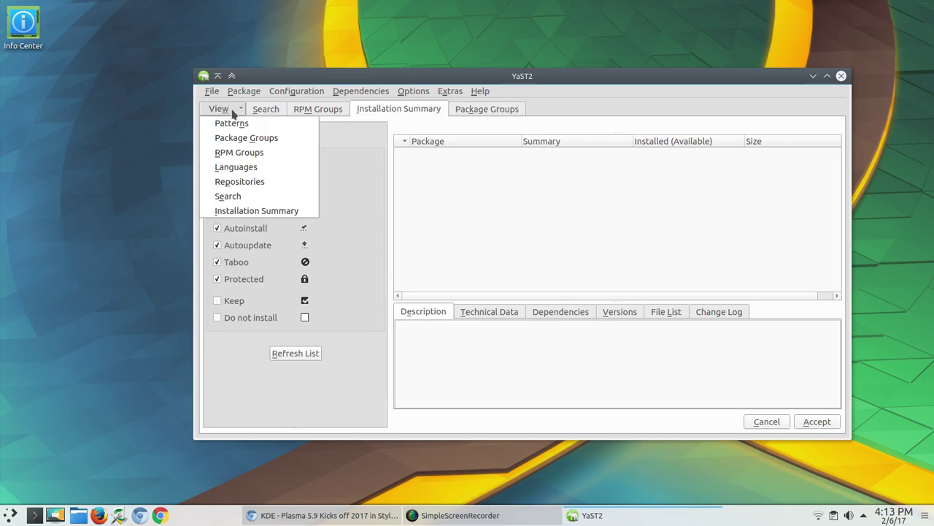
left_click(275, 114)
left_click(254, 115)
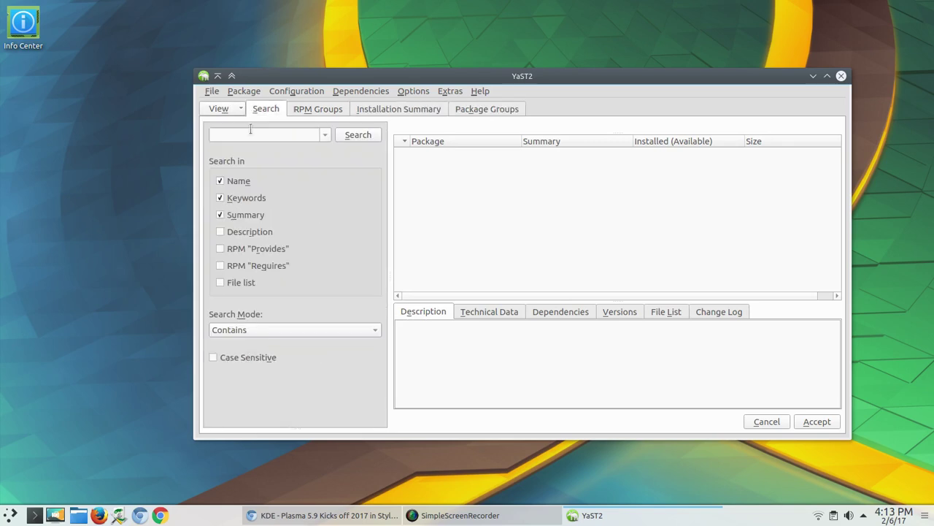
Search the packages for "chrome", look over the matches and close the software manager
left_click(251, 130)
type("chrome")
key("Return")
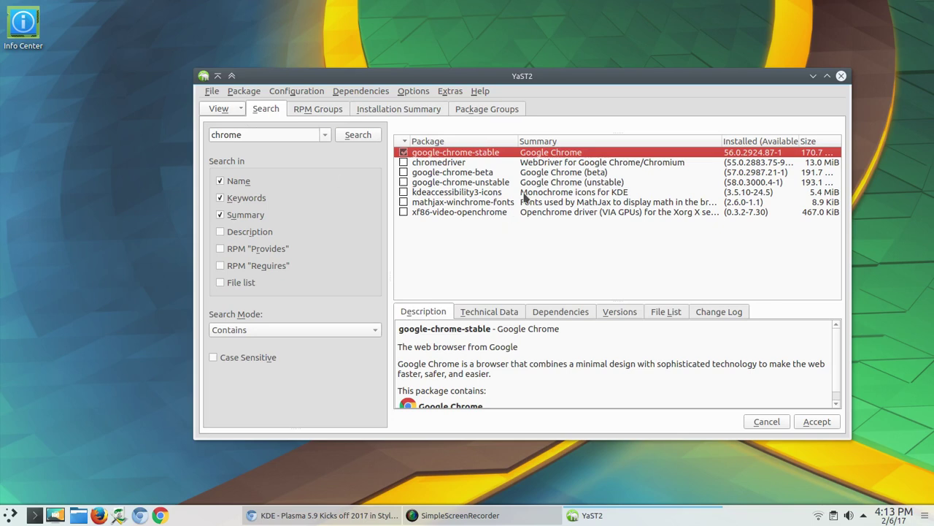
left_click(841, 76)
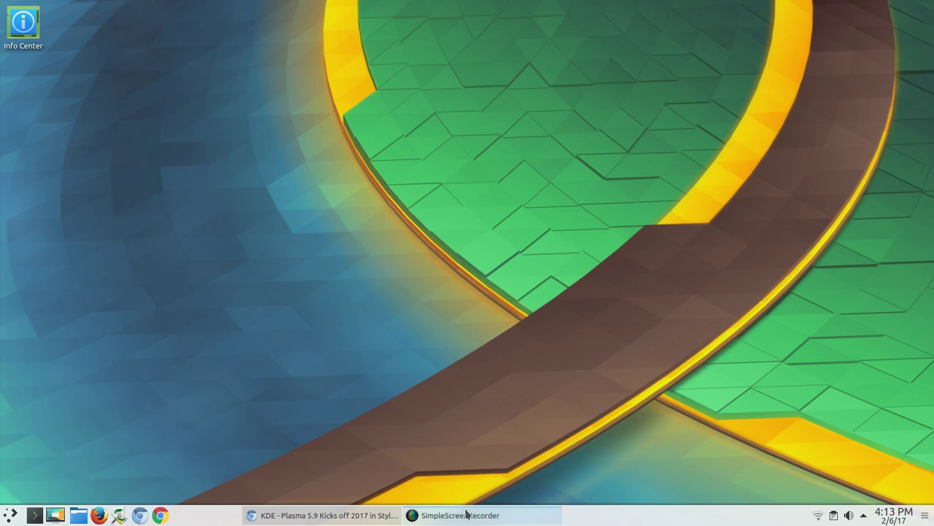
Launch YaST from the System applications with the root password, look over the Control Center modules and close it
left_click(11, 515)
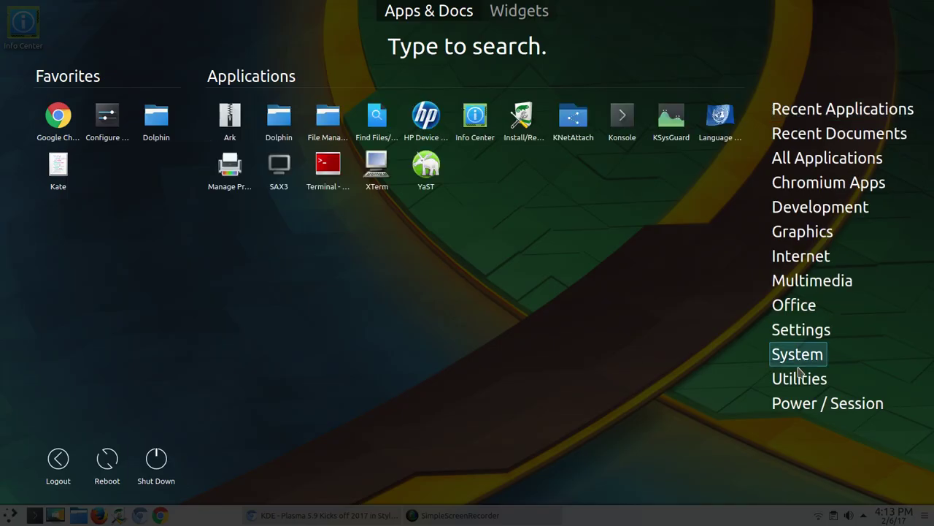
left_click(426, 170)
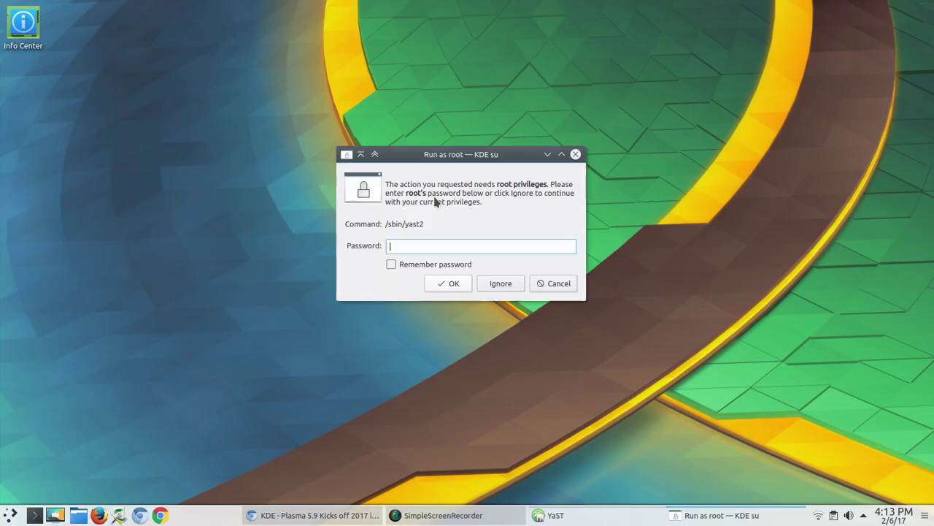
type("********")
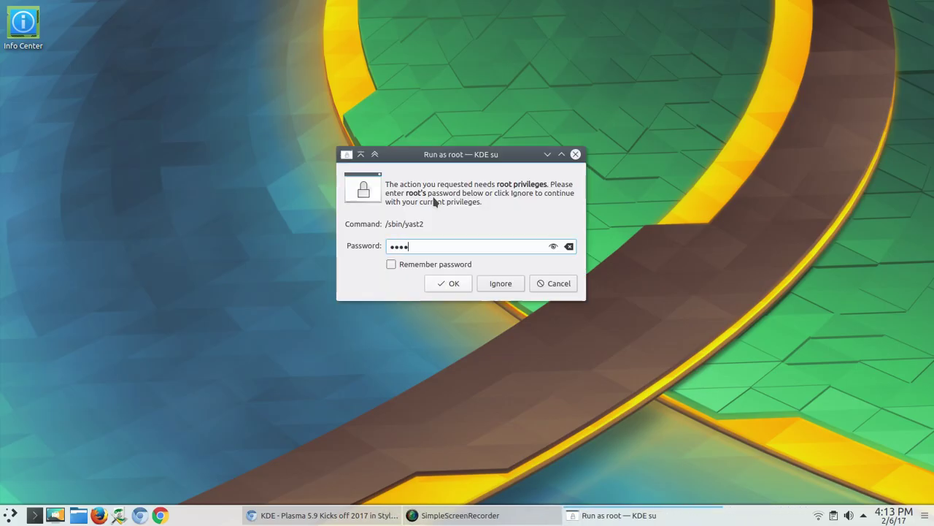
key("Return")
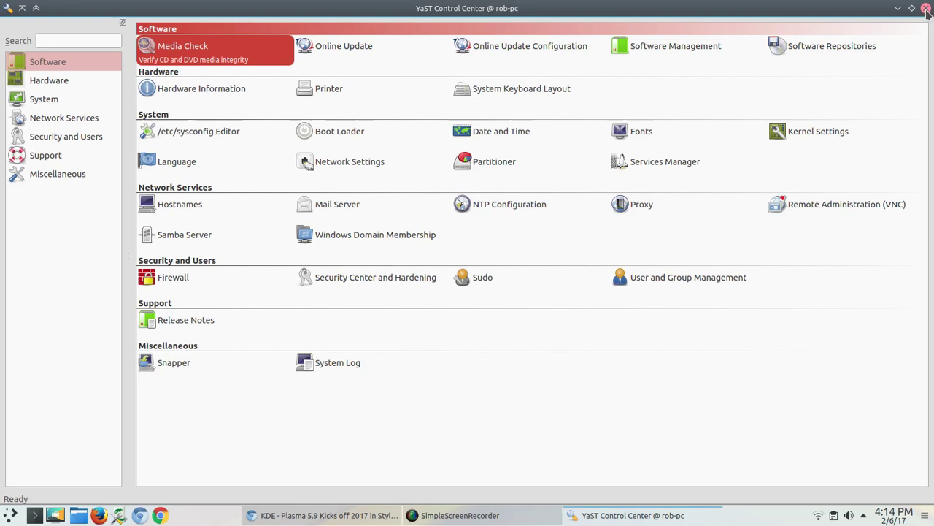
left_click(927, 9)
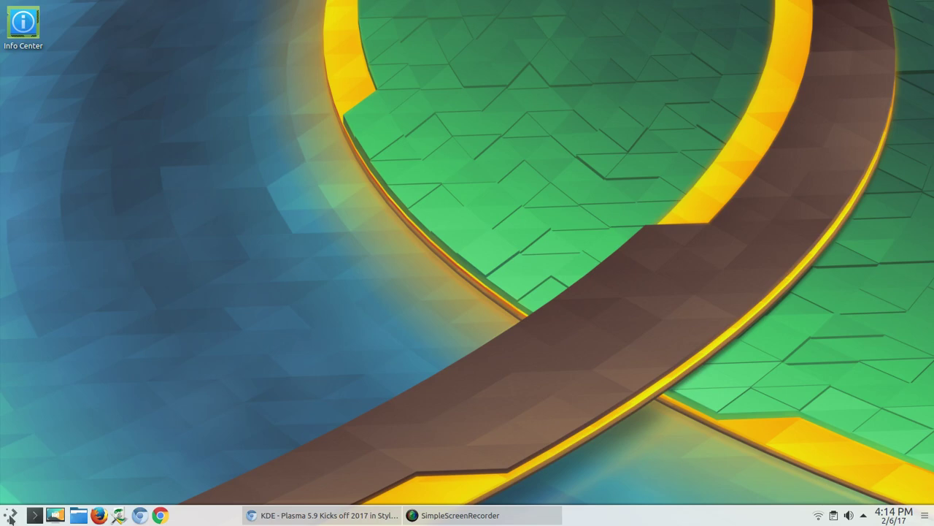
Switch the panel's Application Dashboard to the alternative Application Launcher widget
left_click(10, 515)
left_click(10, 517)
right_click(10, 516)
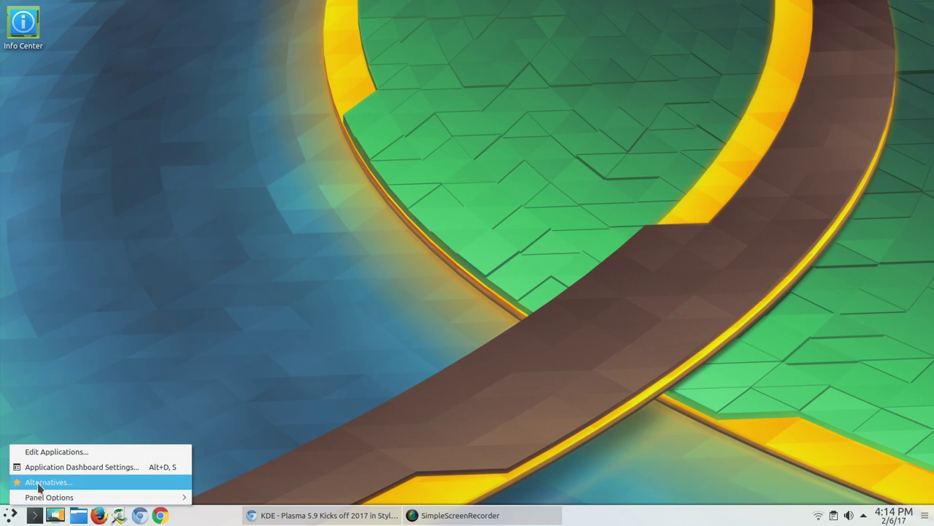
left_click(38, 483)
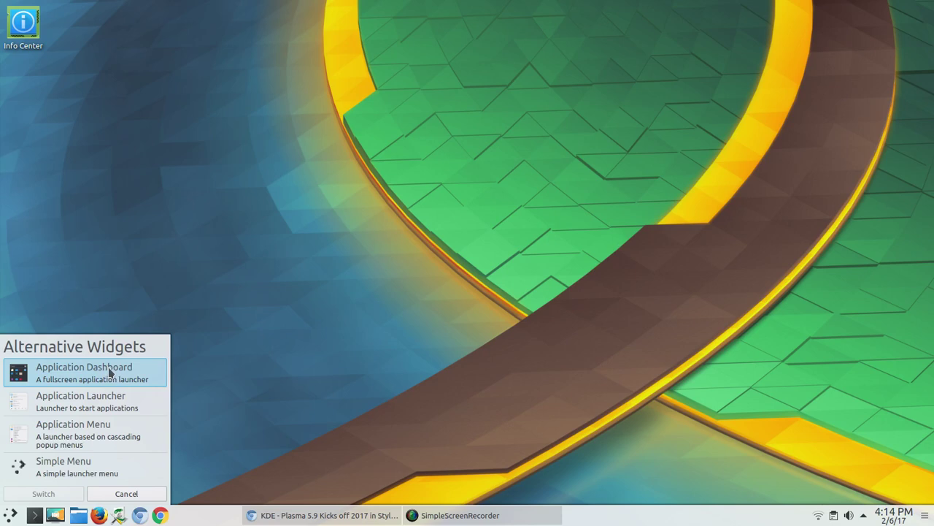
left_click(105, 402)
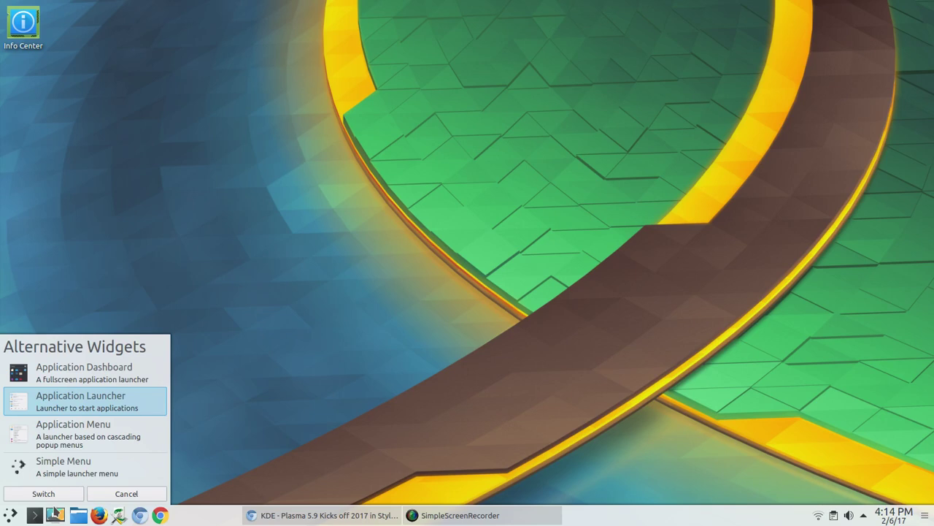
left_click(50, 496)
Browse the Application Launcher's Applications, History and Leave sections and close it
left_click(11, 513)
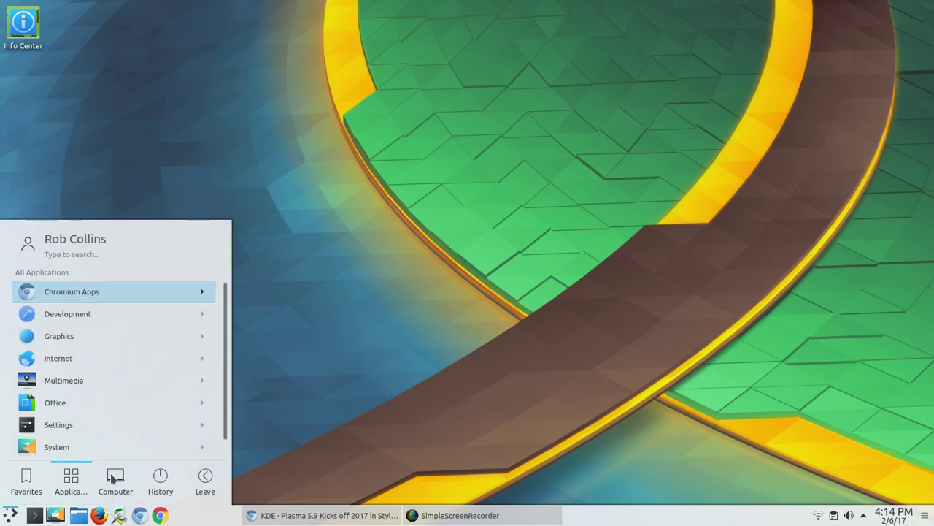
mouse_move(114, 479)
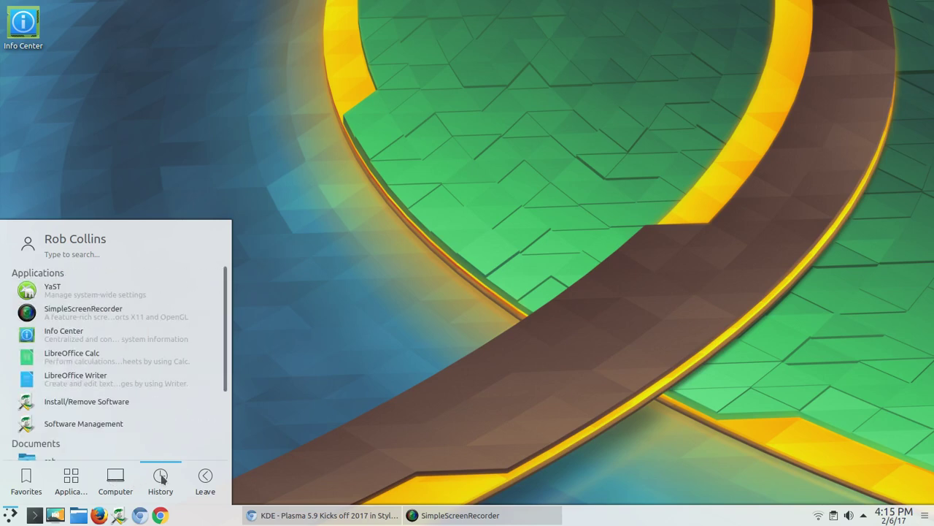
mouse_move(199, 480)
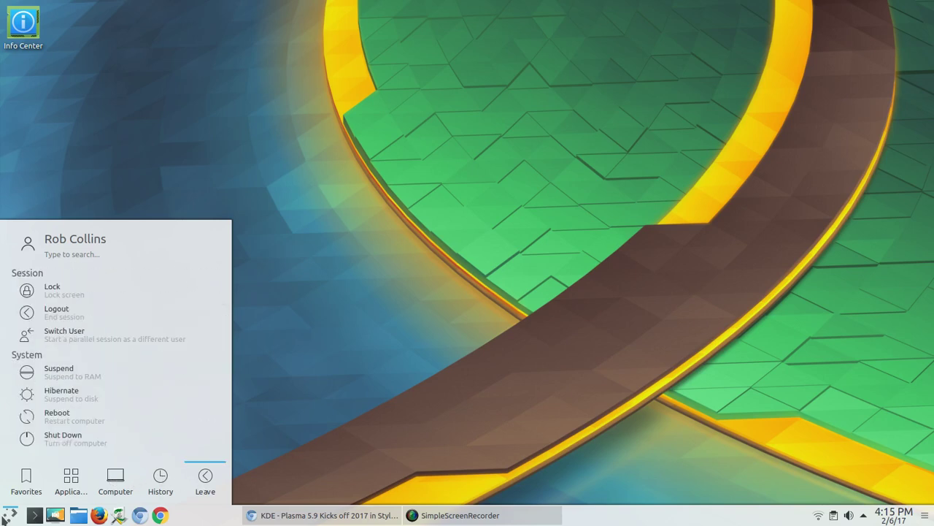
left_click(5, 516)
Switch the panel launcher to the Application Menu alternative, view its cascading categories and close it
right_click(5, 515)
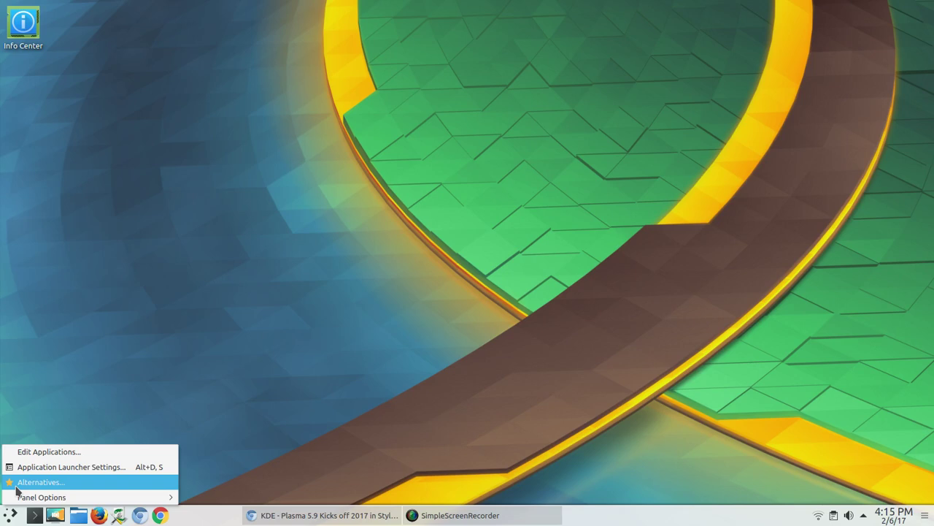
left_click(10, 481)
left_click(53, 443)
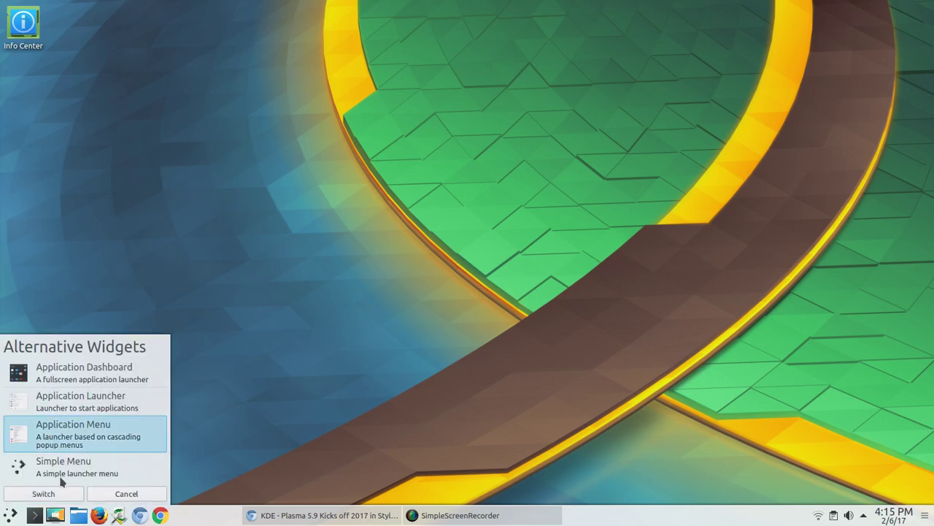
left_click(61, 498)
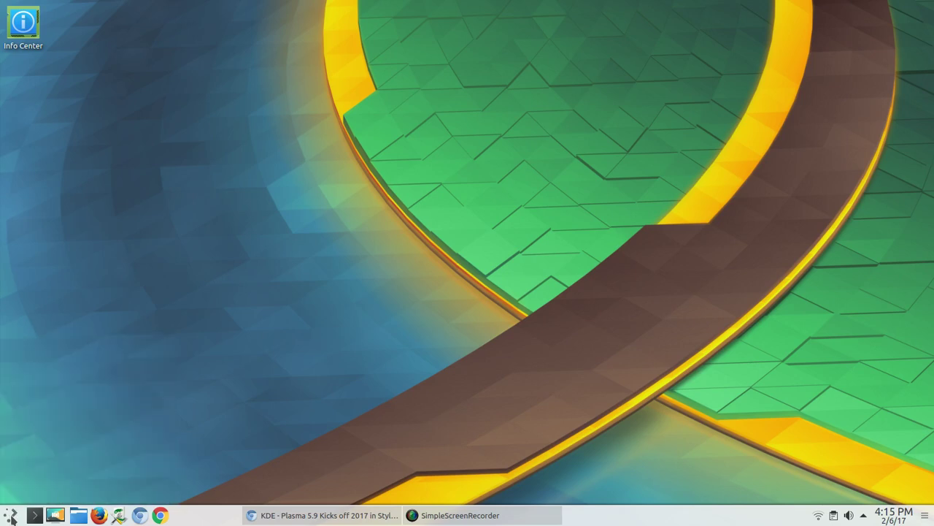
left_click(10, 517)
mouse_move(59, 331)
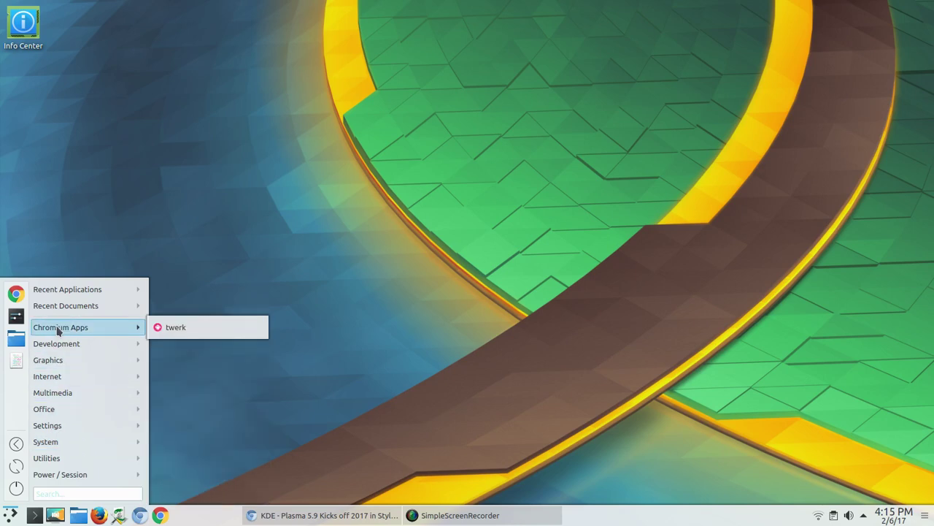
left_click(9, 517)
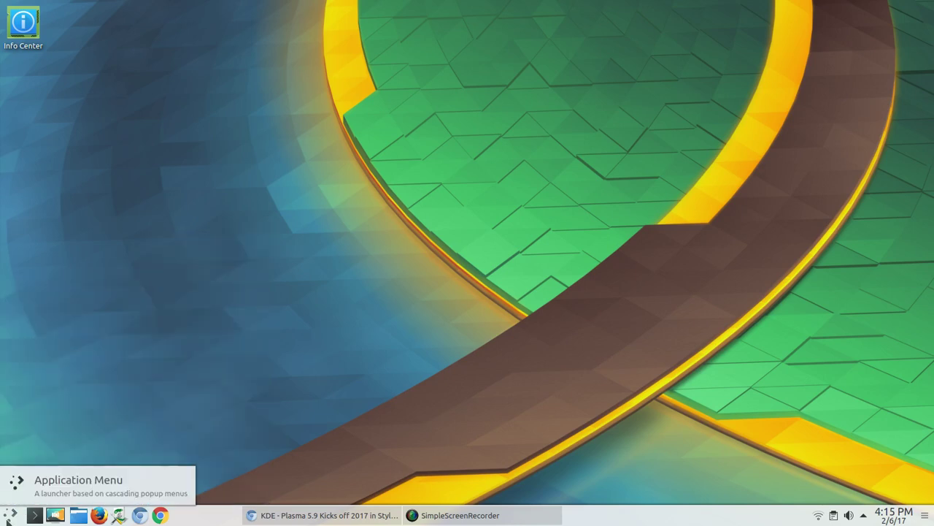
Switch the panel launcher to the Simple Menu alternative
right_click(9, 517)
left_click(28, 480)
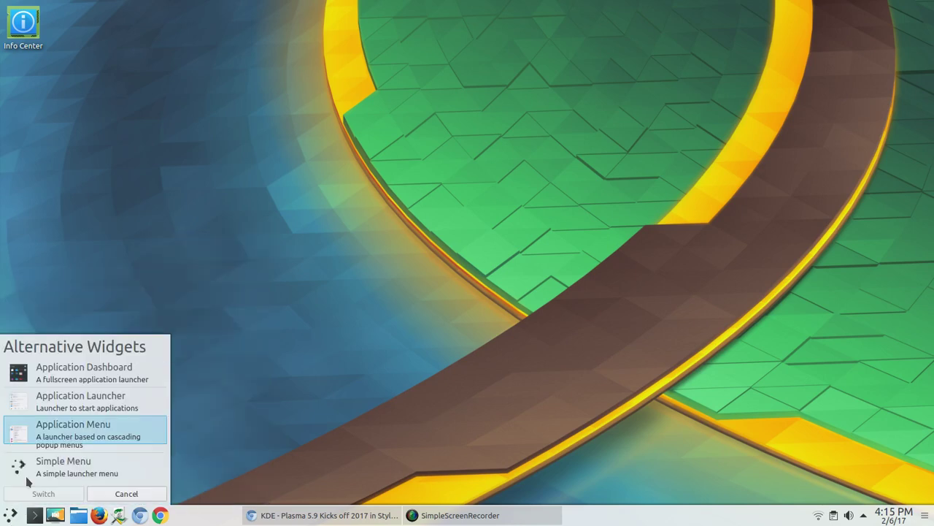
left_click(53, 470)
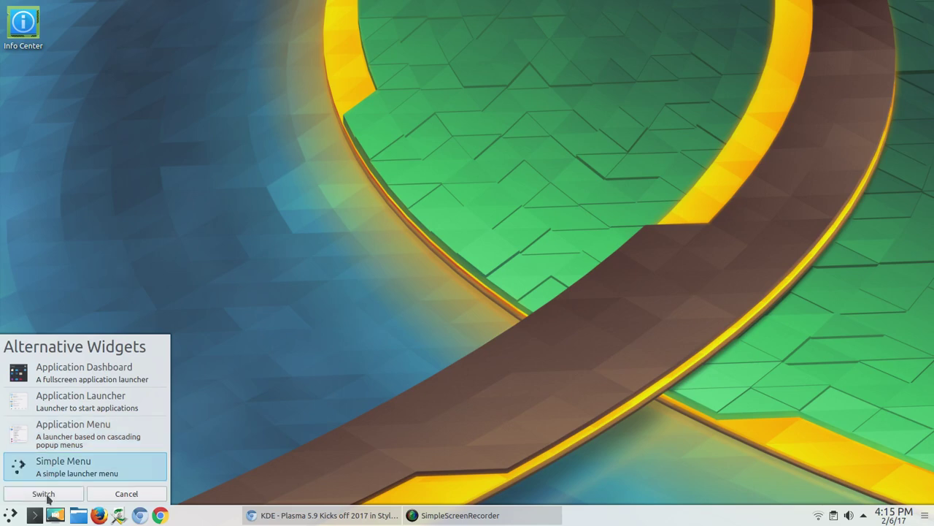
left_click(45, 494)
Browse the Simple Menu's application pages and its categories such as Multimedia and System, then close it
left_click(9, 517)
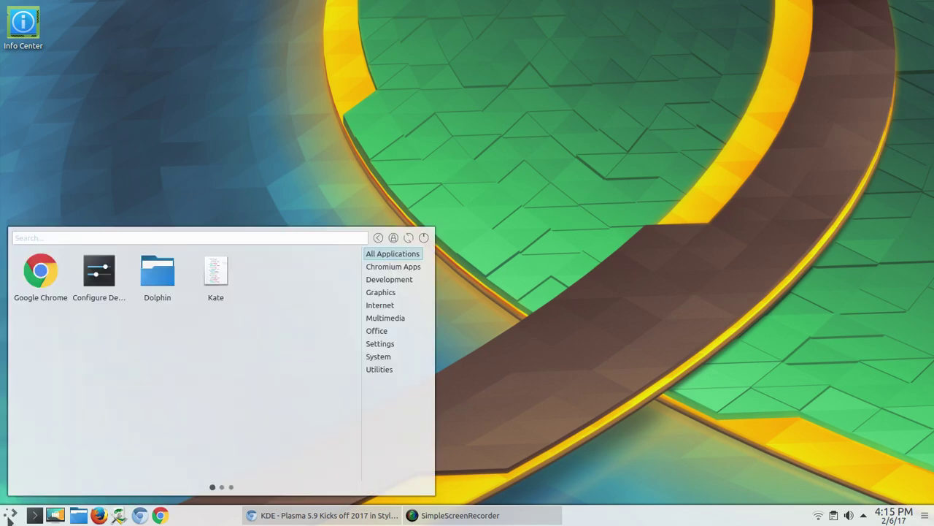
scroll(216, 381, "down", 2)
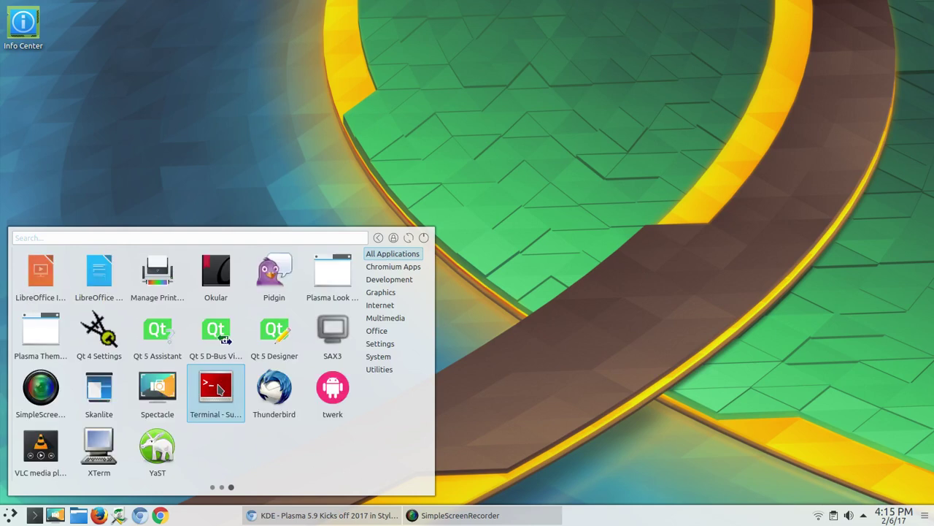
scroll(216, 387, "up", 2)
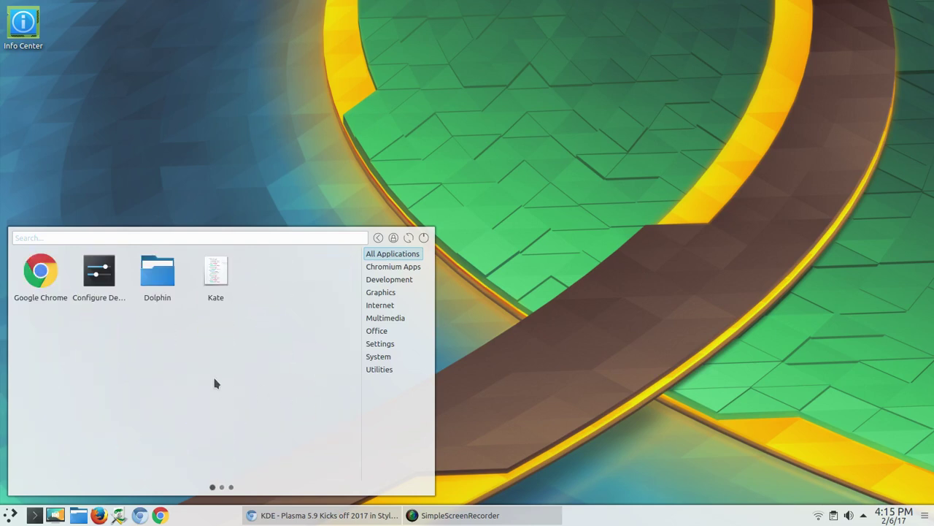
scroll(216, 387, "down", 1)
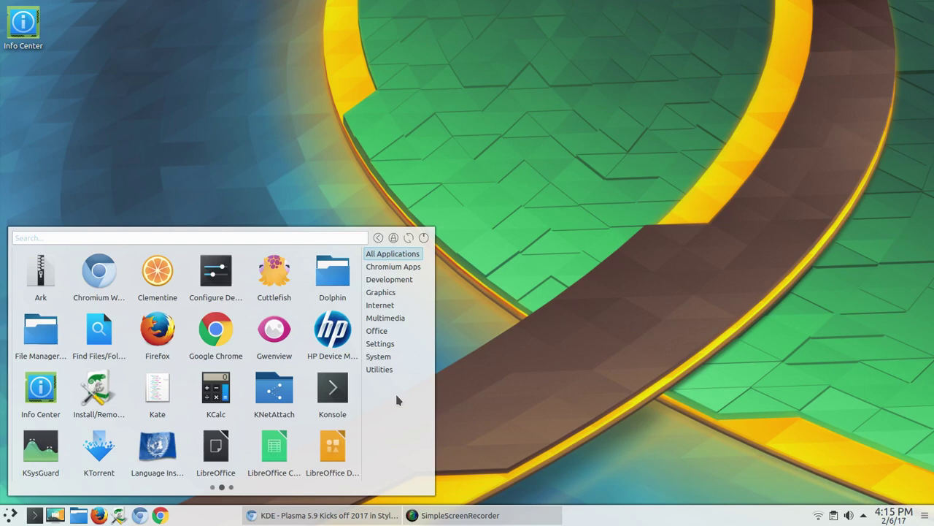
mouse_move(394, 281)
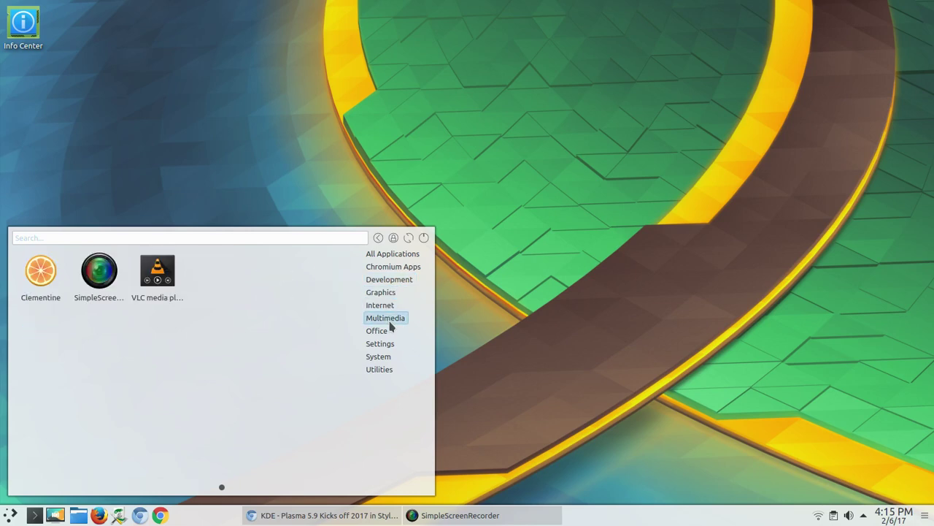
mouse_move(387, 360)
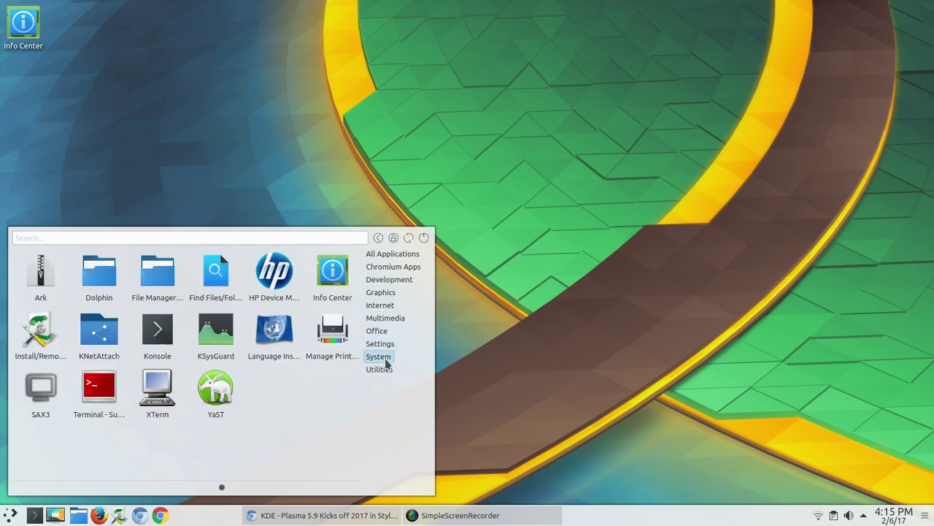
left_click(498, 383)
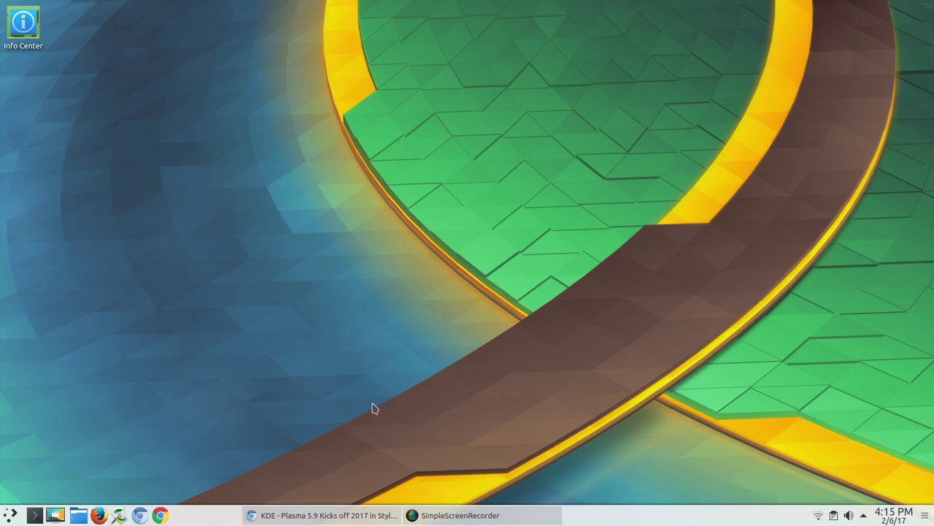